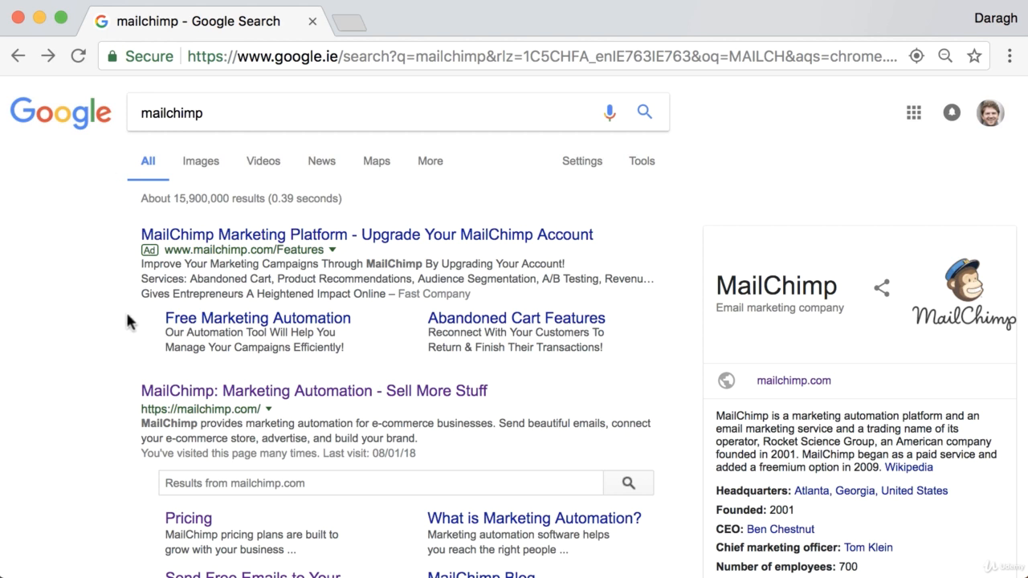
Open the mailchimp.com link from the Google results for 'mailchimp'.
scroll(119, 372, "down", 3)
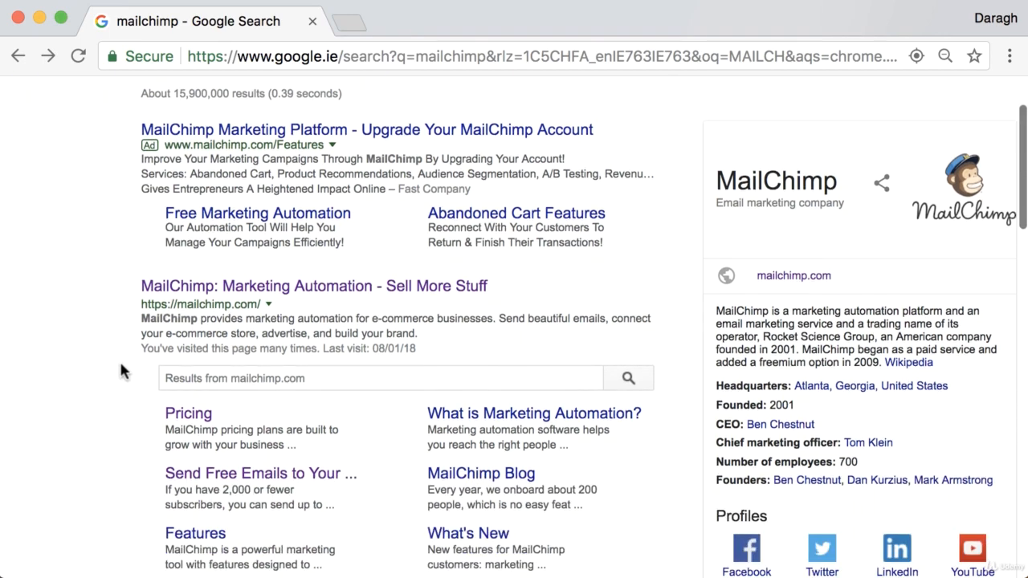
scroll(132, 288, "up", 3)
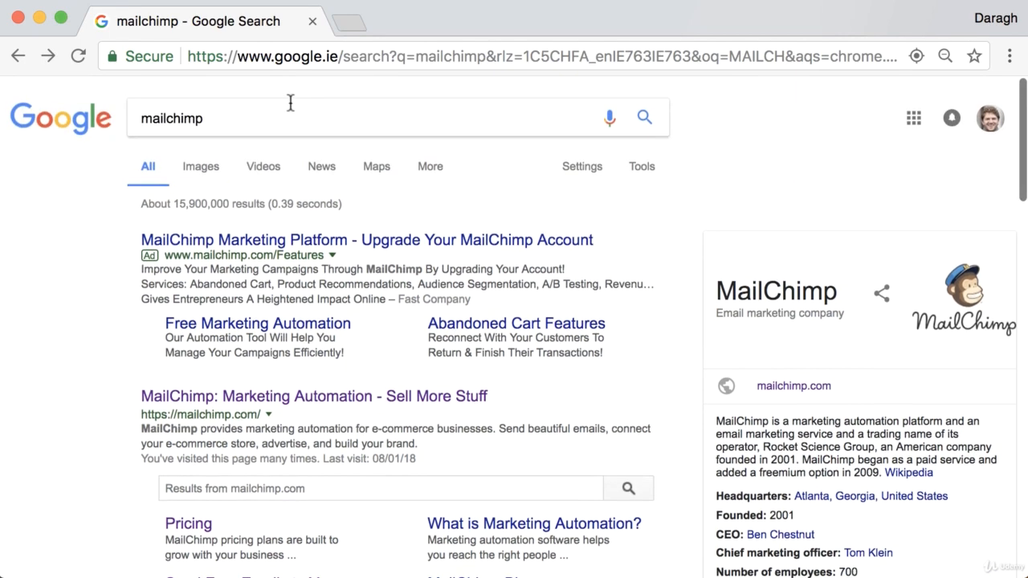
scroll(93, 326, "down", 1)
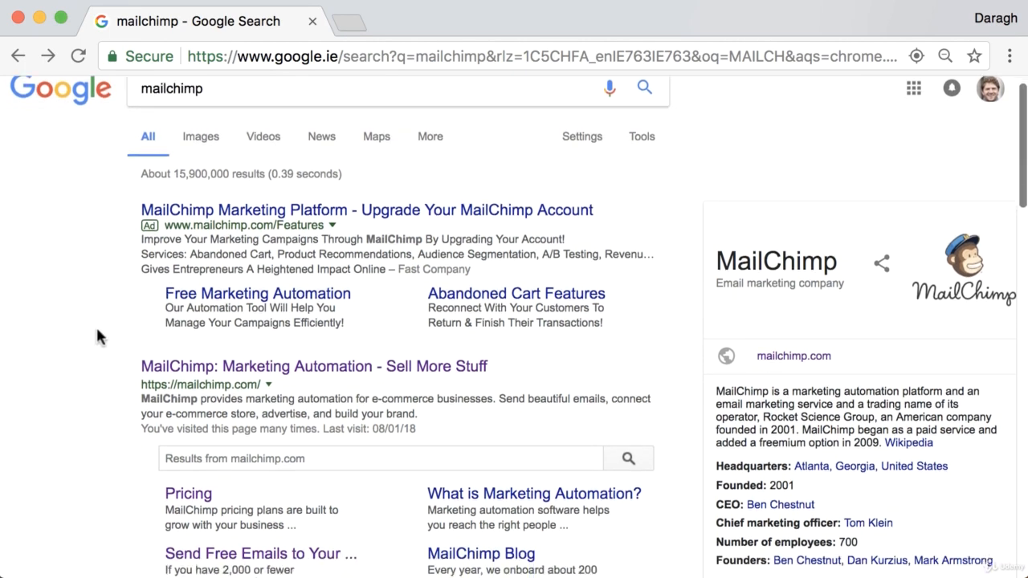
left_click(230, 365)
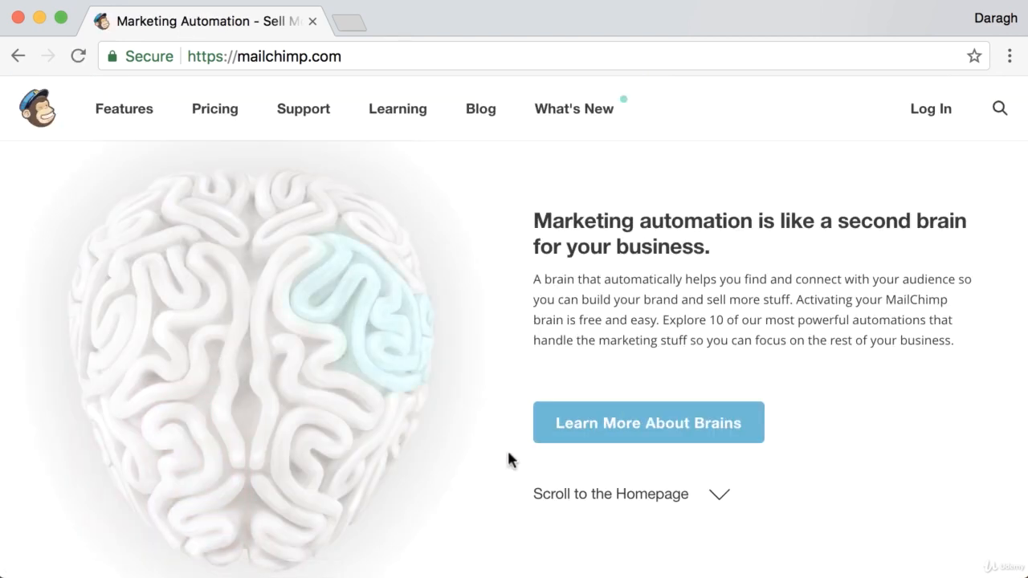
Log in to MailChimp and start a new list from Lists, choosing a new list over groups.
left_click(576, 499)
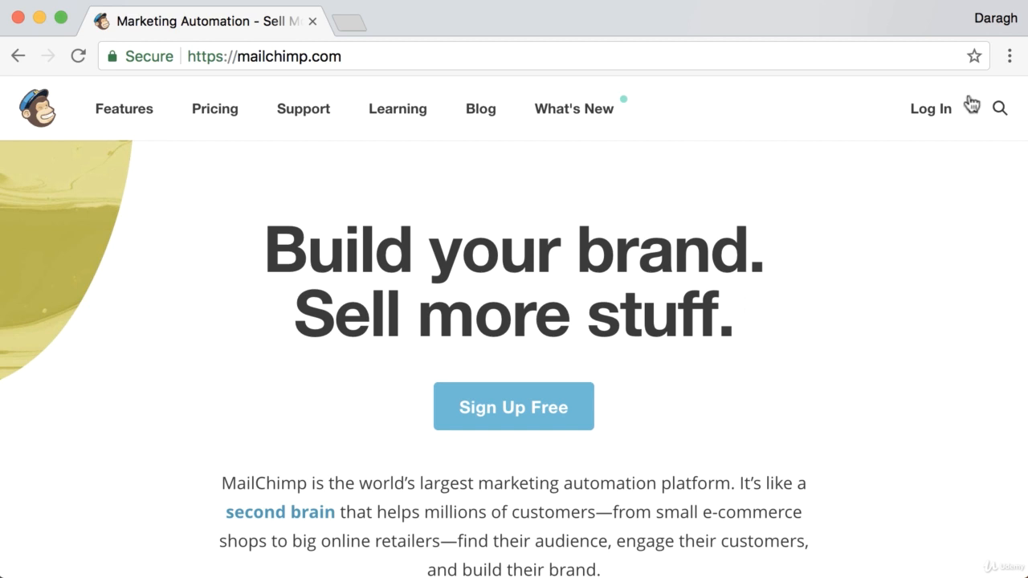
left_click(940, 108)
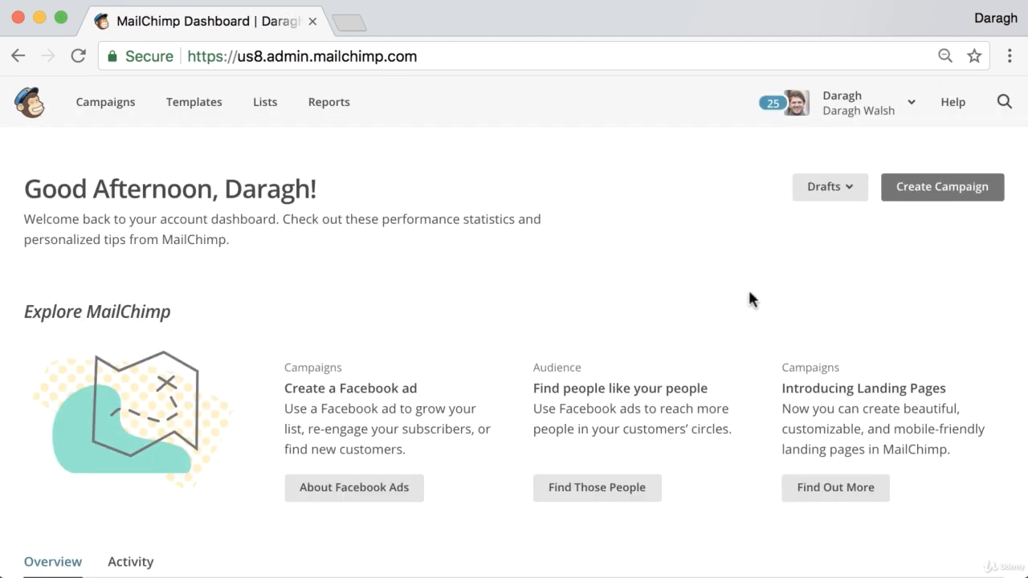
left_click(268, 115)
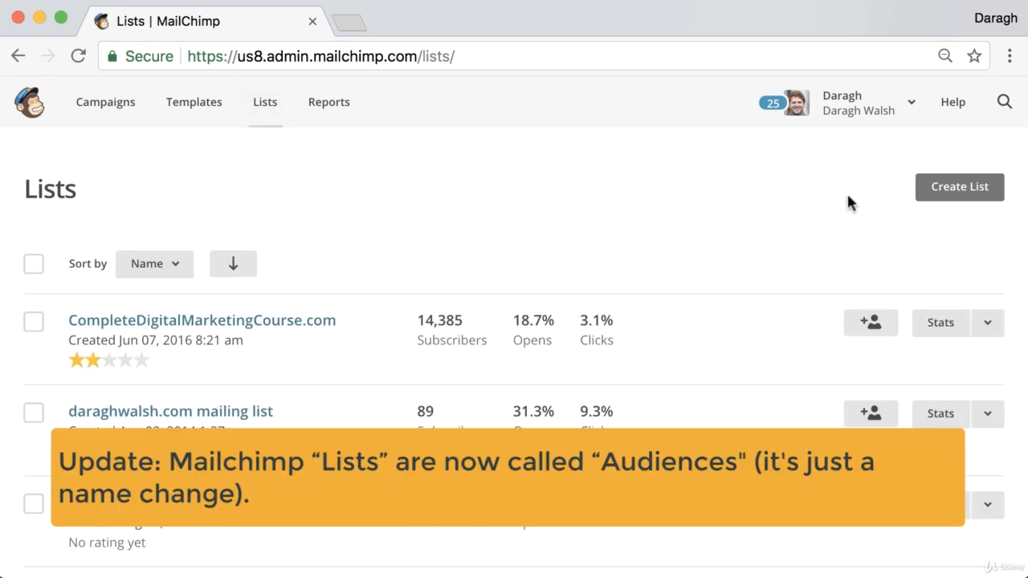
left_click(932, 191)
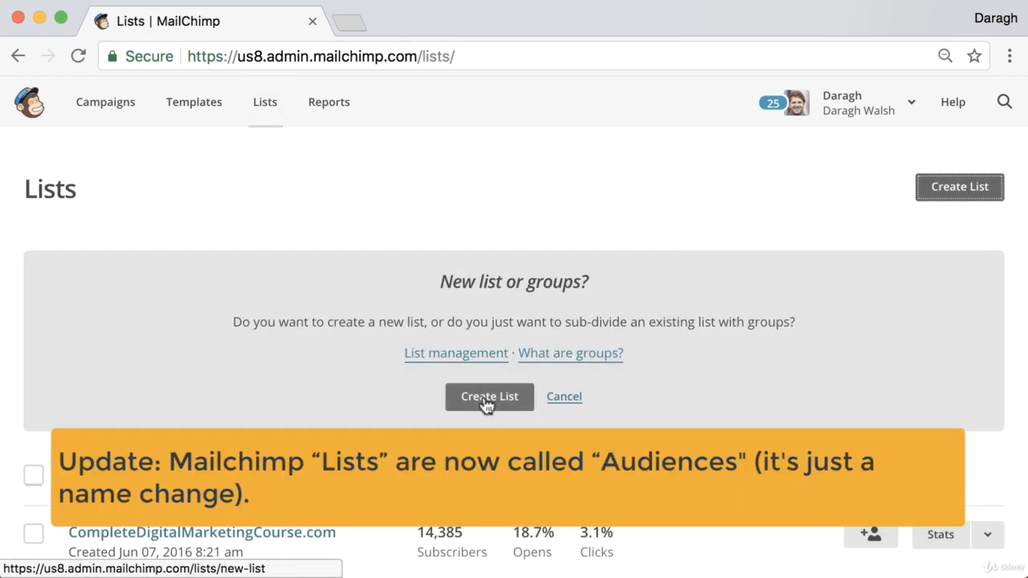
left_click(487, 333)
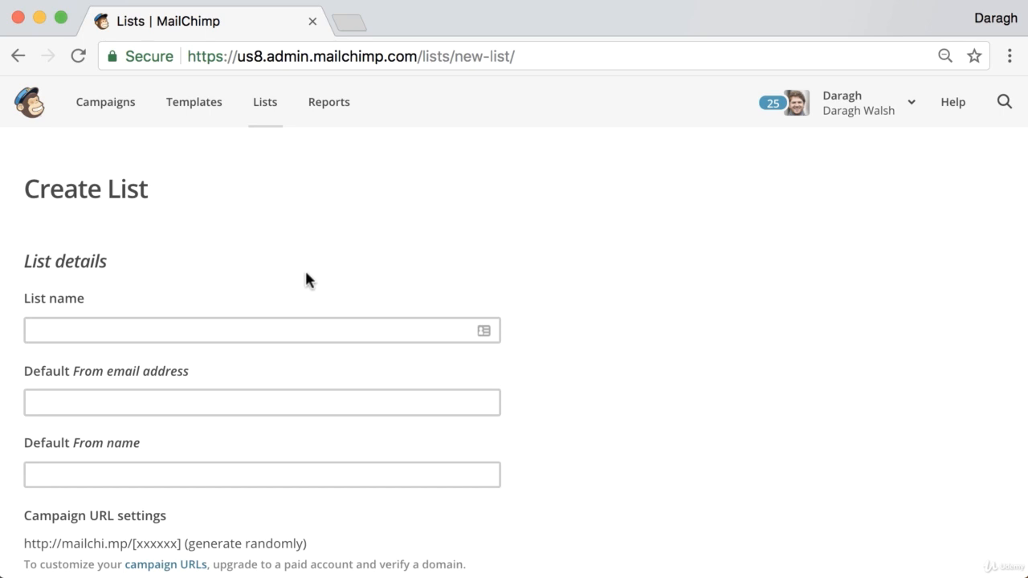
Name the list 'Examples domain' and enter the default sender e-mail address.
scroll(282, 273, "down", 2)
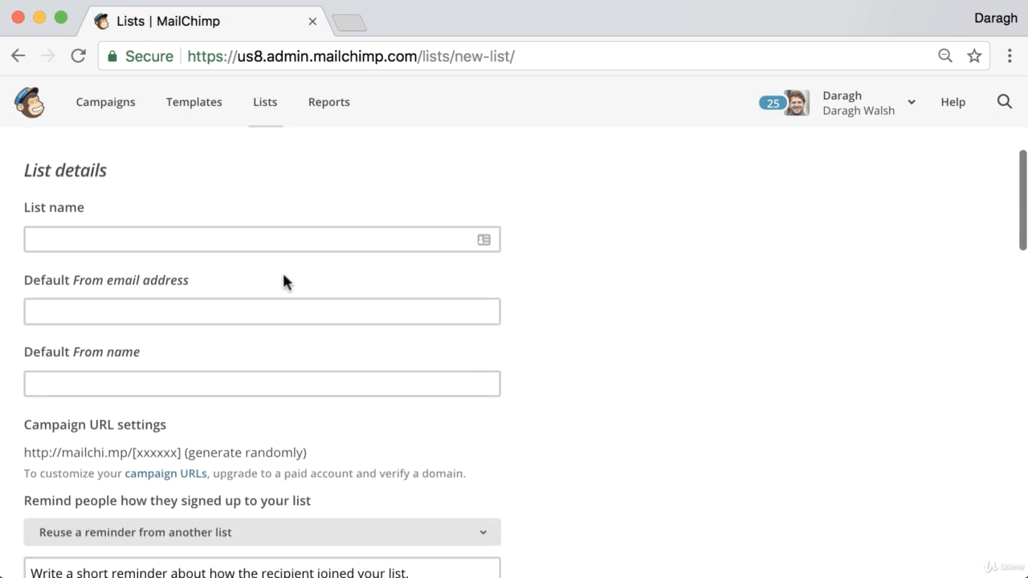
left_click(76, 240)
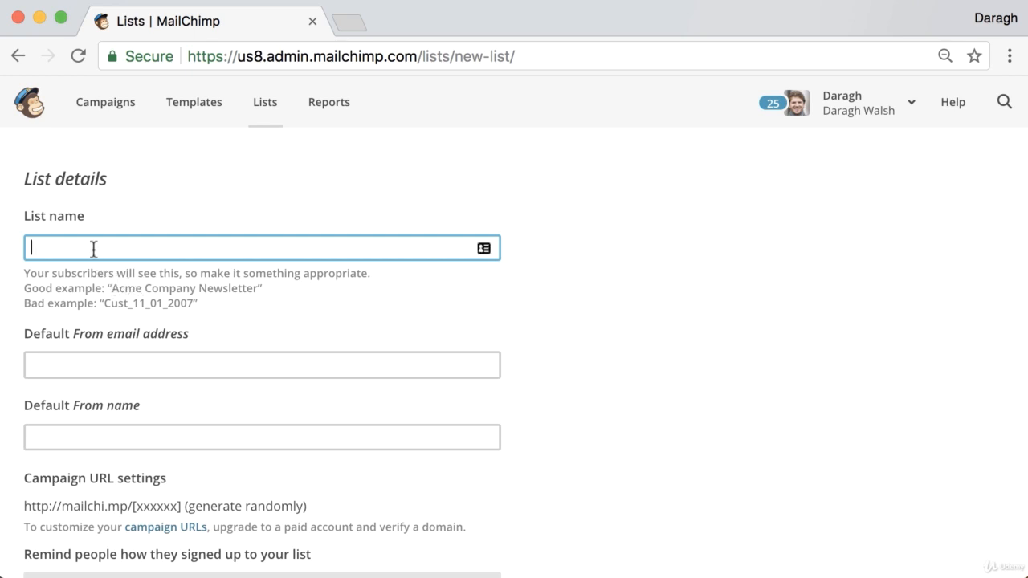
type("Examples domain")
scroll(166, 281, "down", 3)
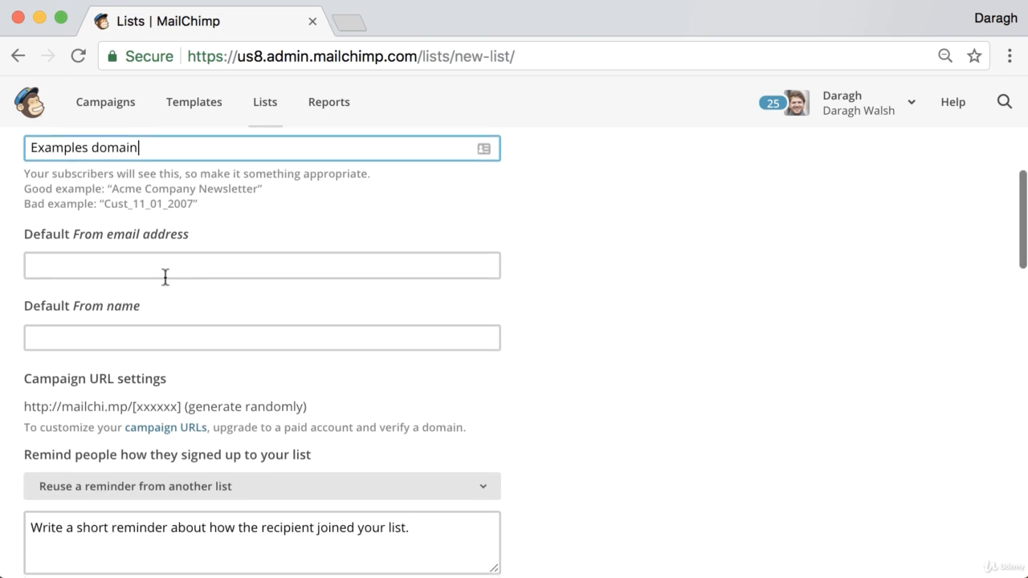
left_click(137, 259)
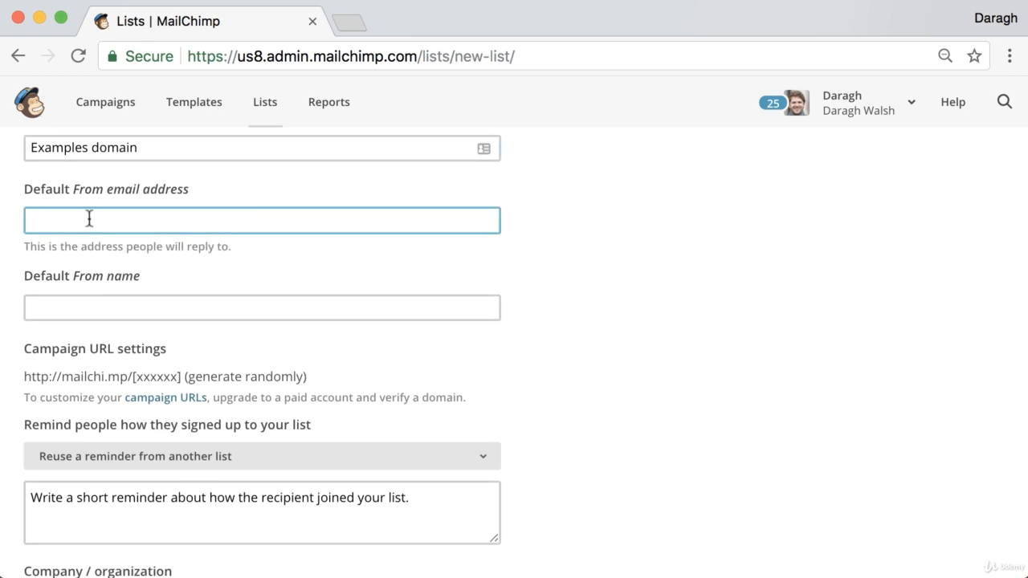
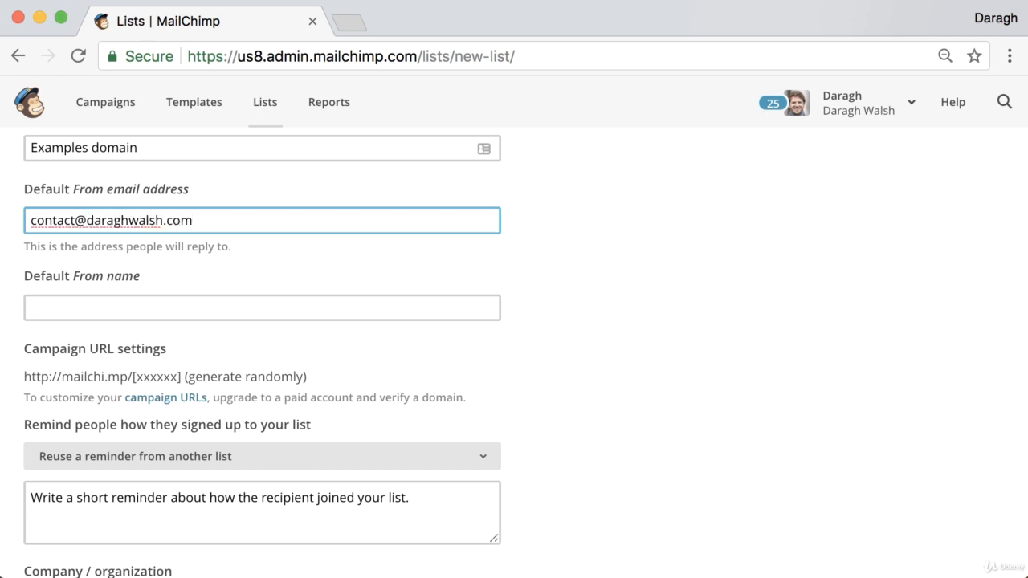
triple_click(129, 227)
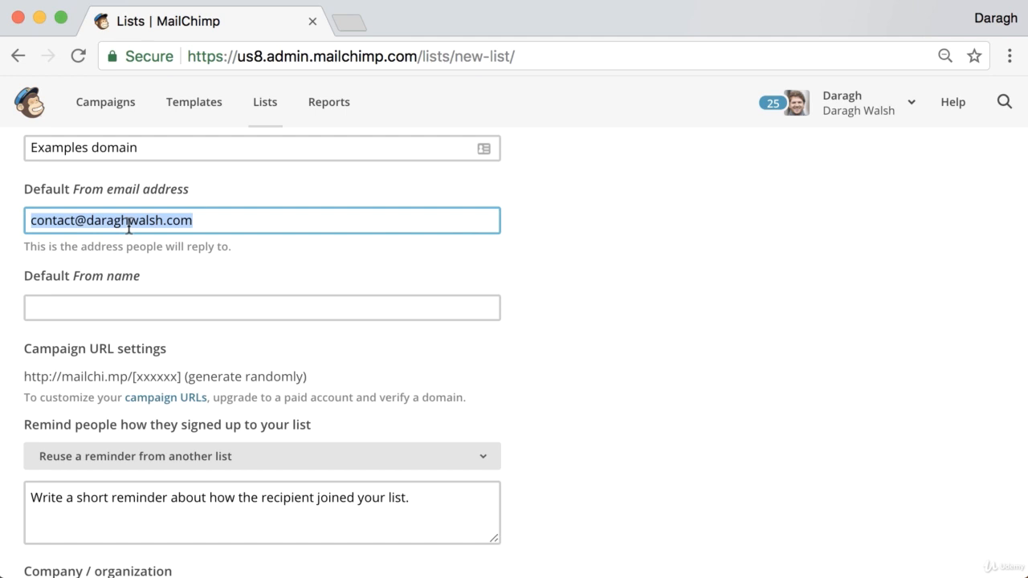
Set the Default From name to 'example domain'.
left_click(118, 302)
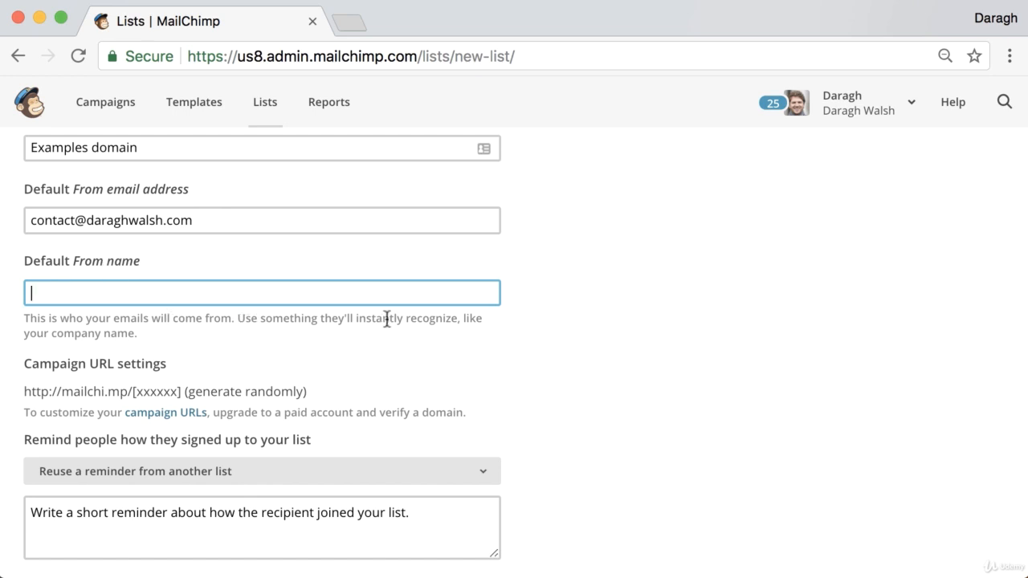
left_click(193, 295)
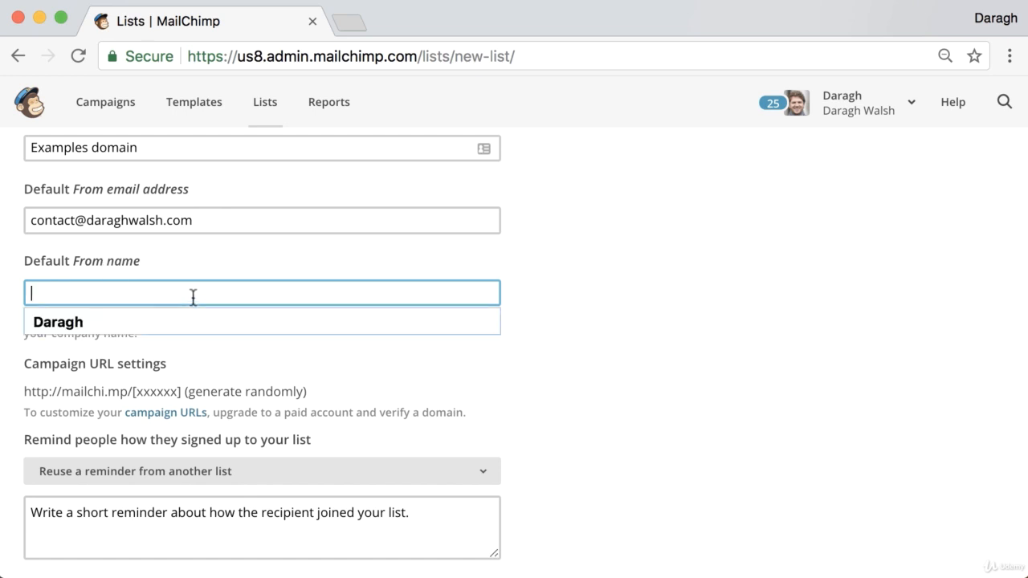
type("example domain")
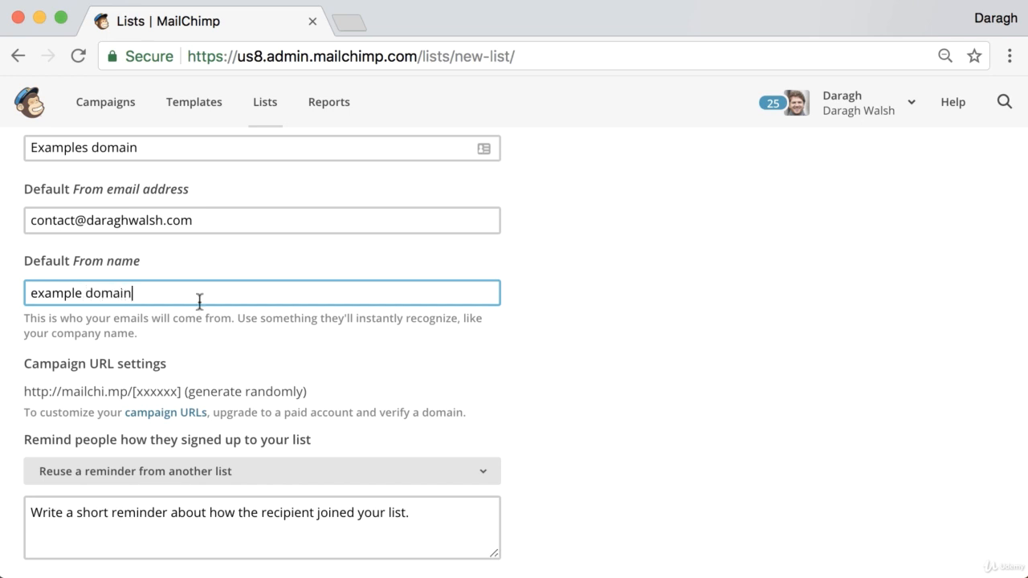
scroll(193, 327, "down", 4)
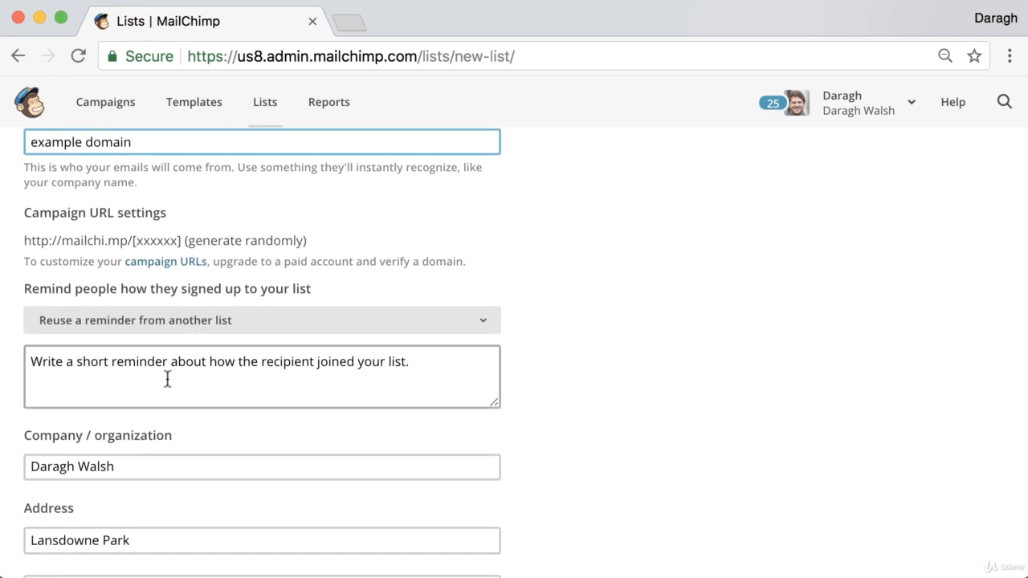
Enter the reminder 'You are receiving this email because you opted in on our site.'.
left_click(167, 379)
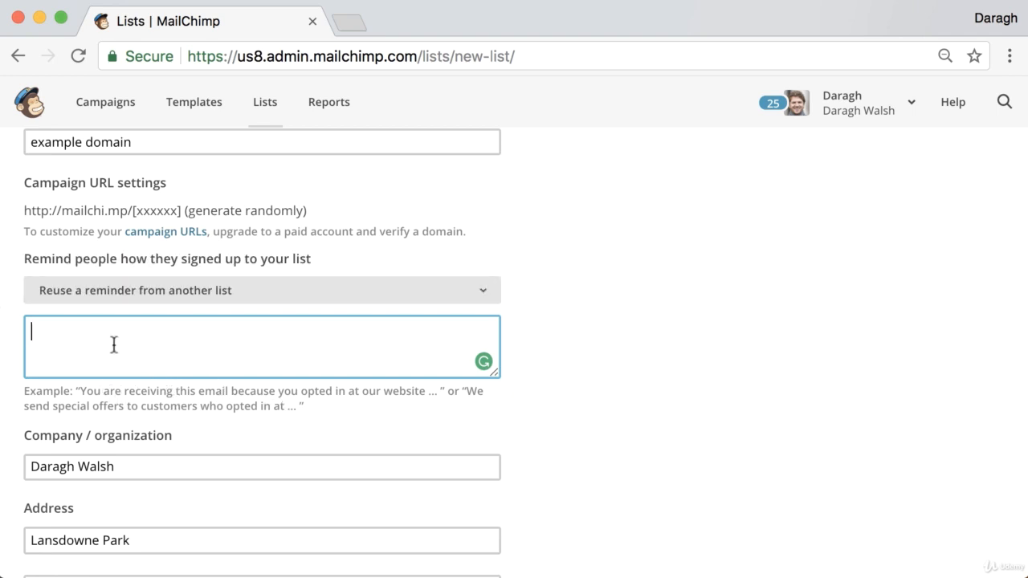
type("You are ")
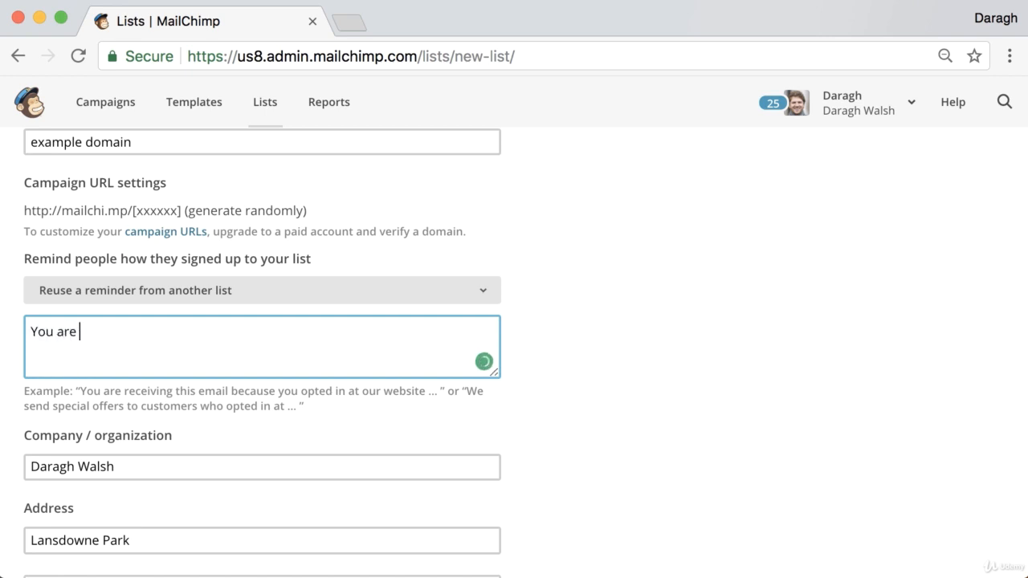
type("receiving thie")
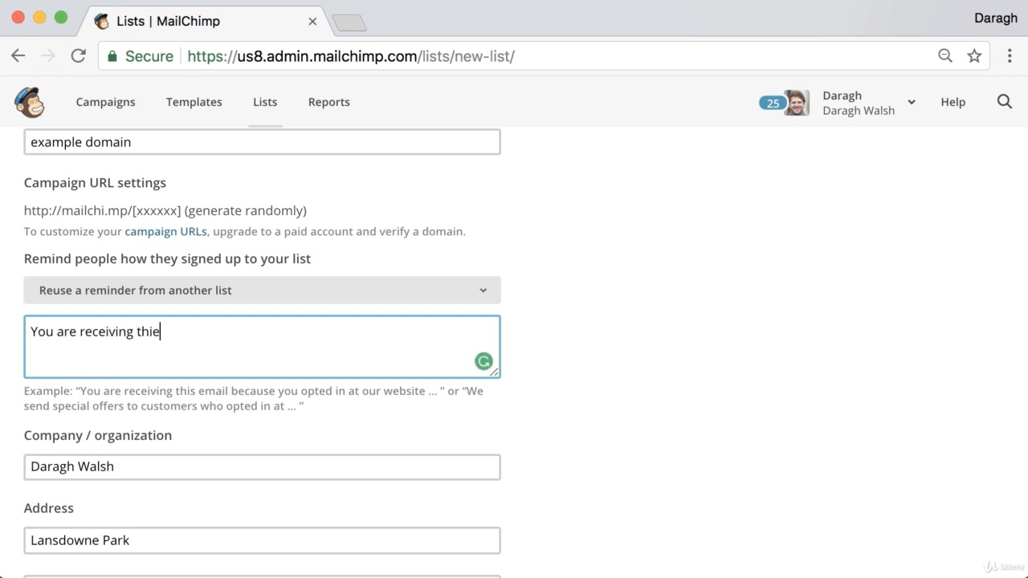
key("BackSpace")
type("s email b")
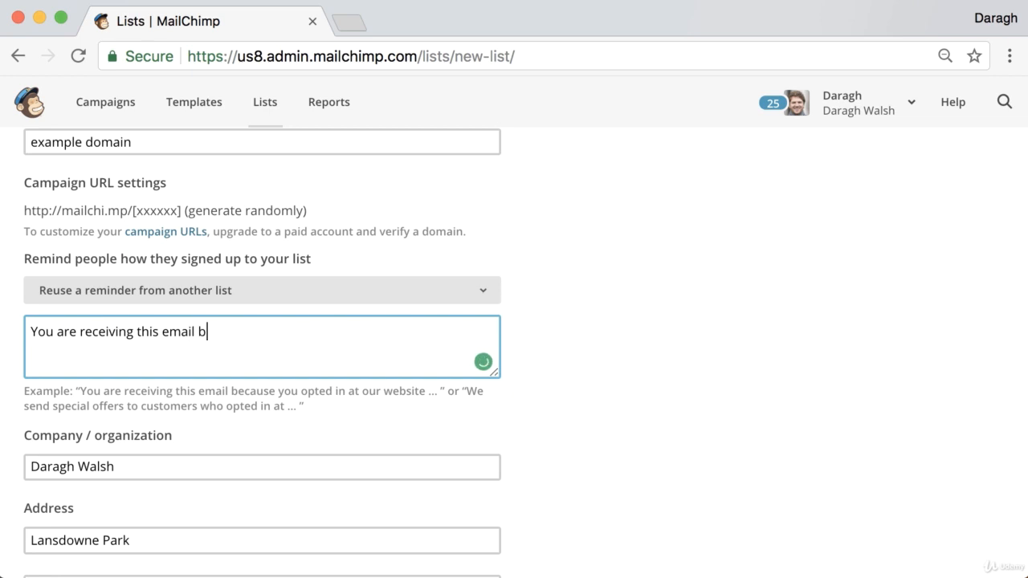
type("ecause you")
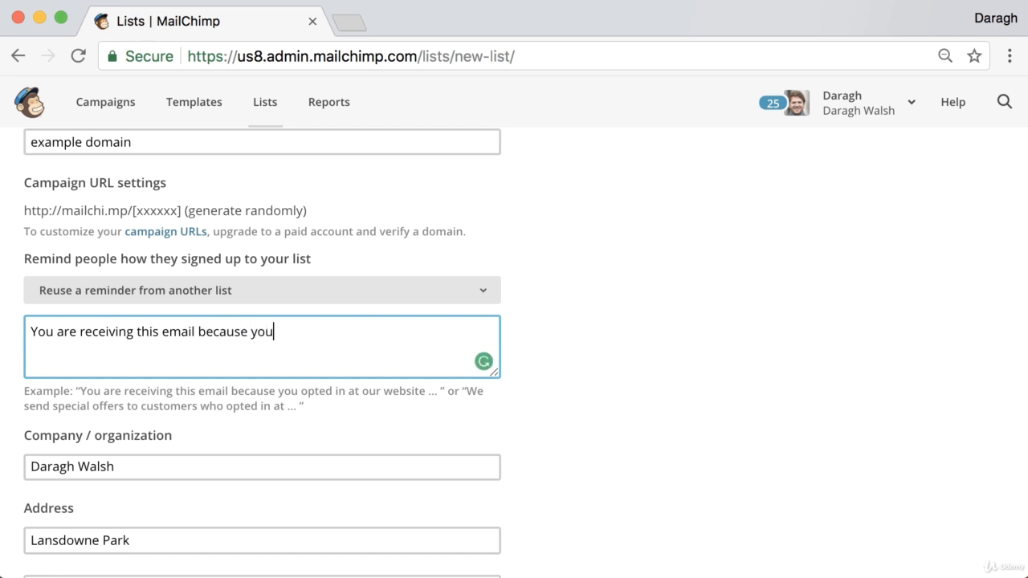
type(" top")
key("BackSpace")
key("BackSpace")
key("BackSpace")
type("opted in on ")
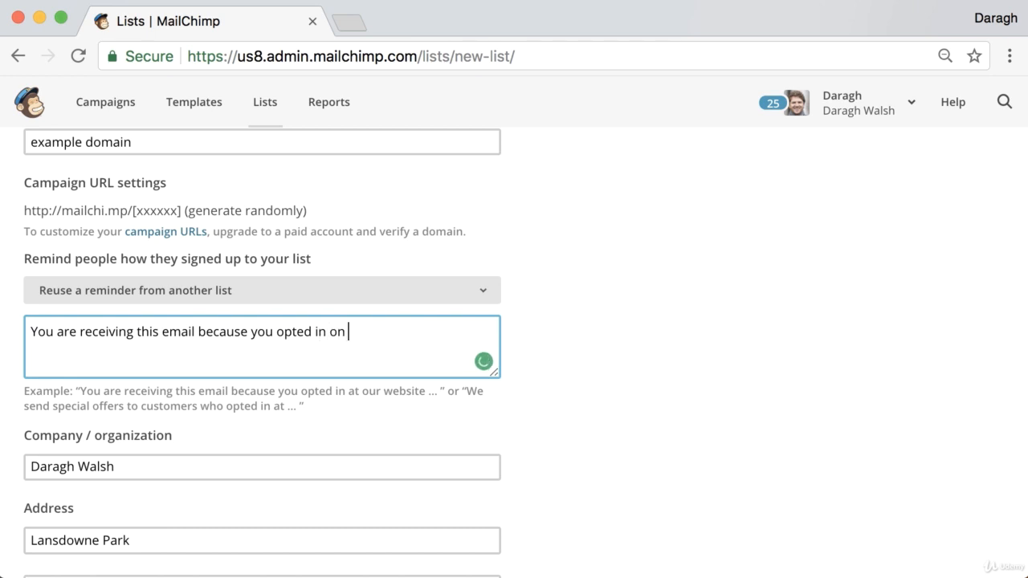
type("our site.")
Move down the form to the contact details and select the optional Phone field.
scroll(64, 386, "down", 2)
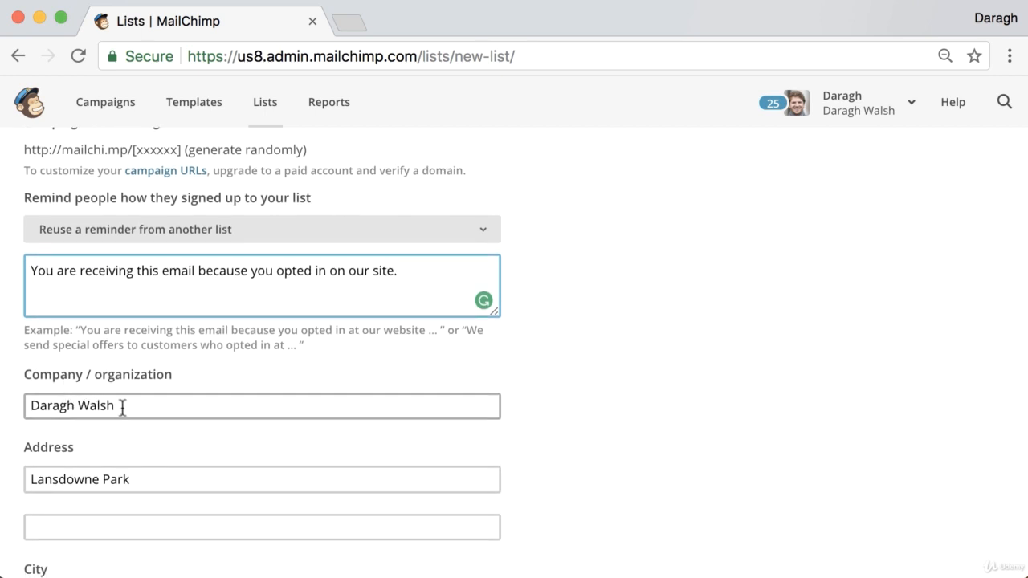
scroll(156, 429, "down", 1)
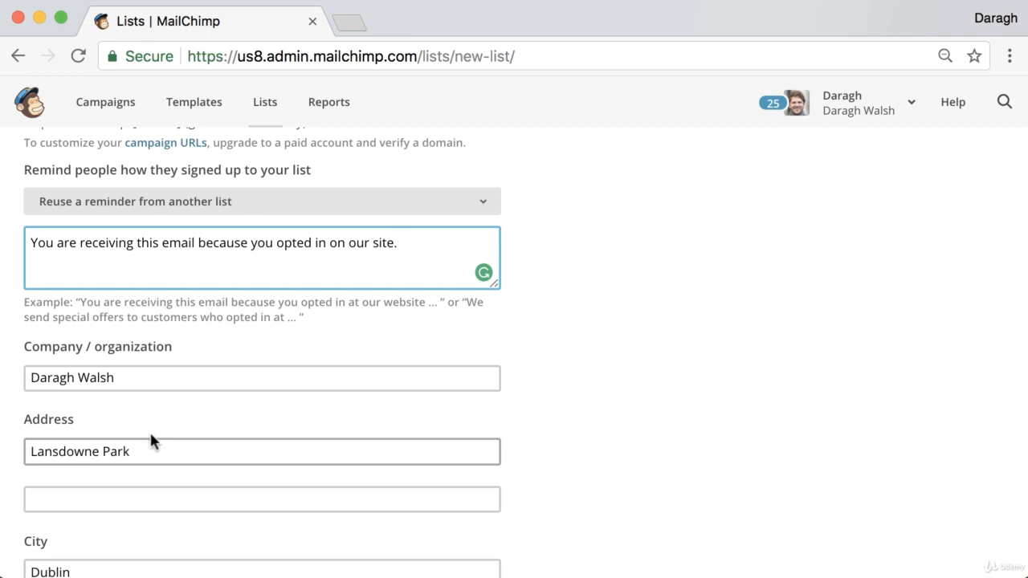
scroll(120, 454, "down", 1)
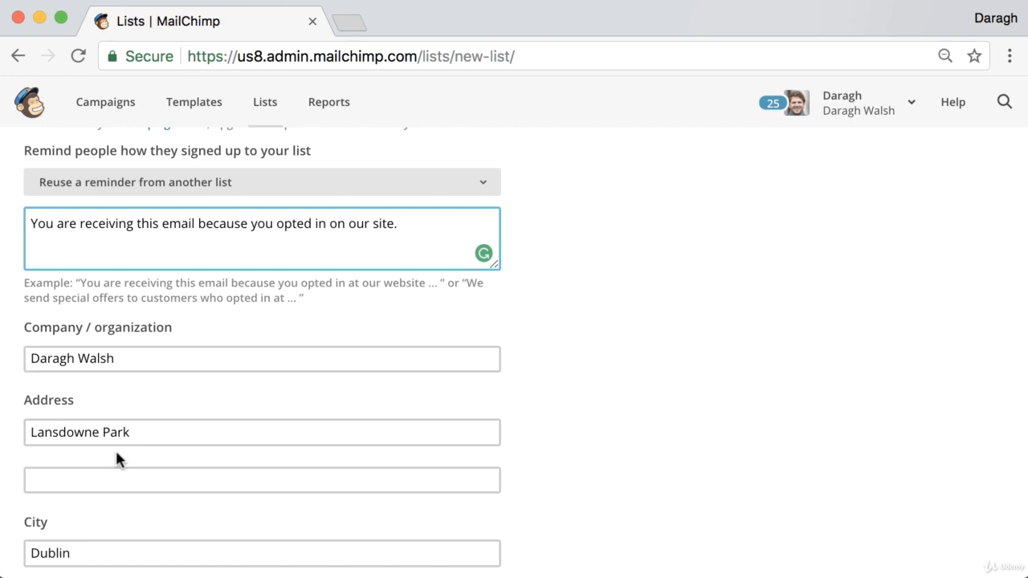
scroll(115, 448, "down", 5)
left_click(100, 492)
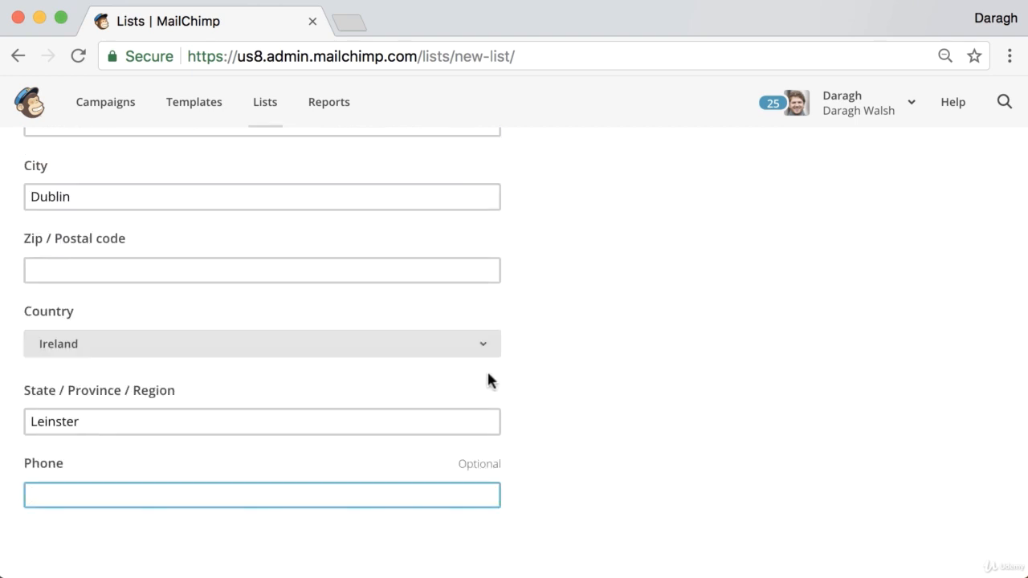
Save the form to create the Examples Domain list, showing its empty contacts page.
scroll(496, 374, "down", 3)
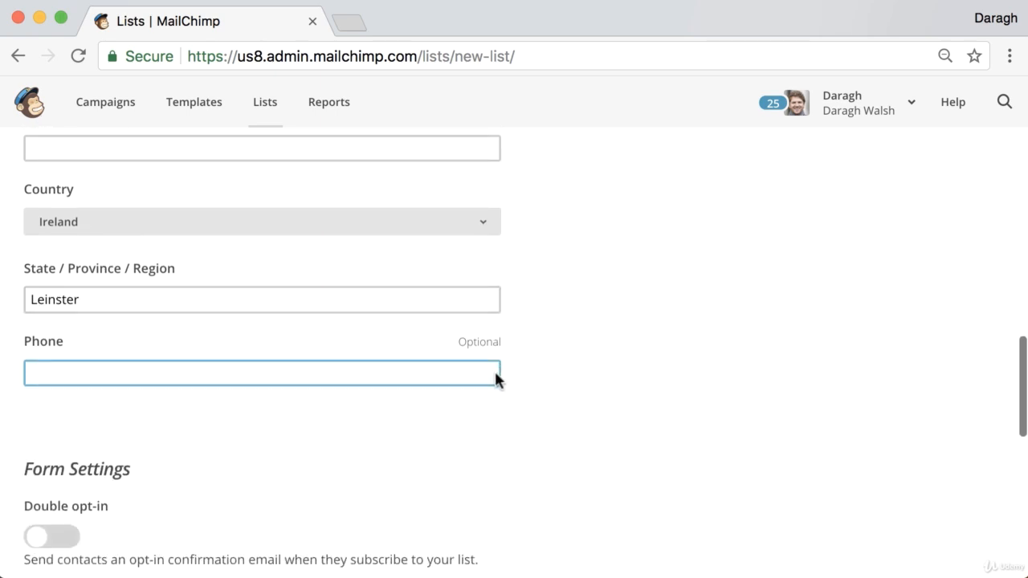
scroll(495, 369, "down", 4)
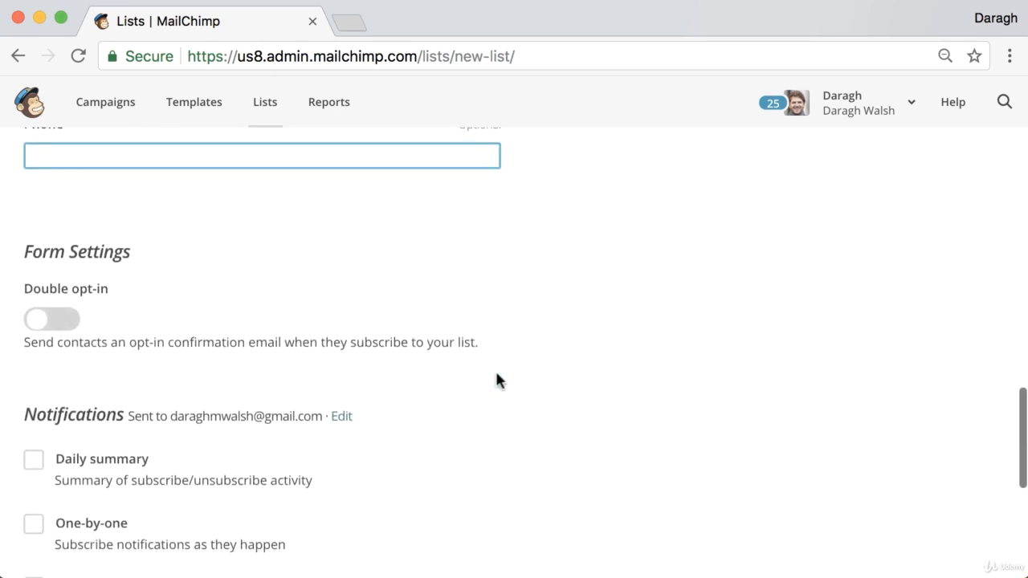
scroll(513, 381, "down", 2)
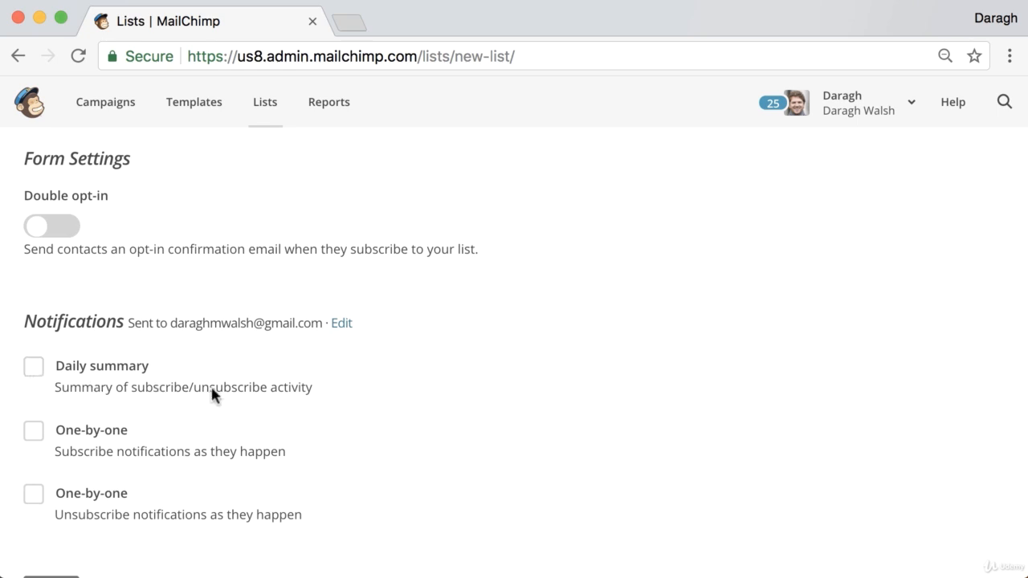
scroll(379, 390, "down", 2)
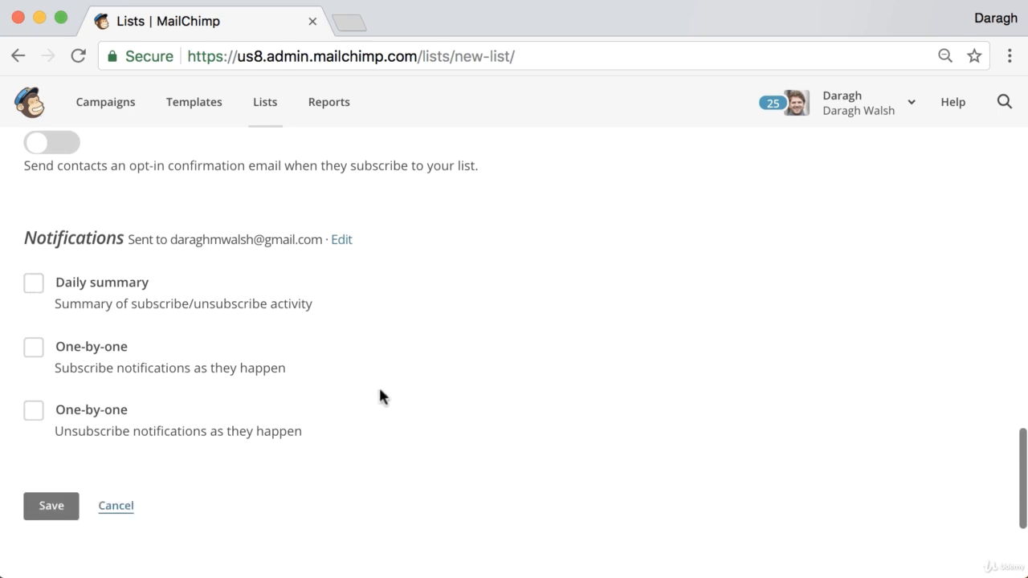
left_click(69, 517)
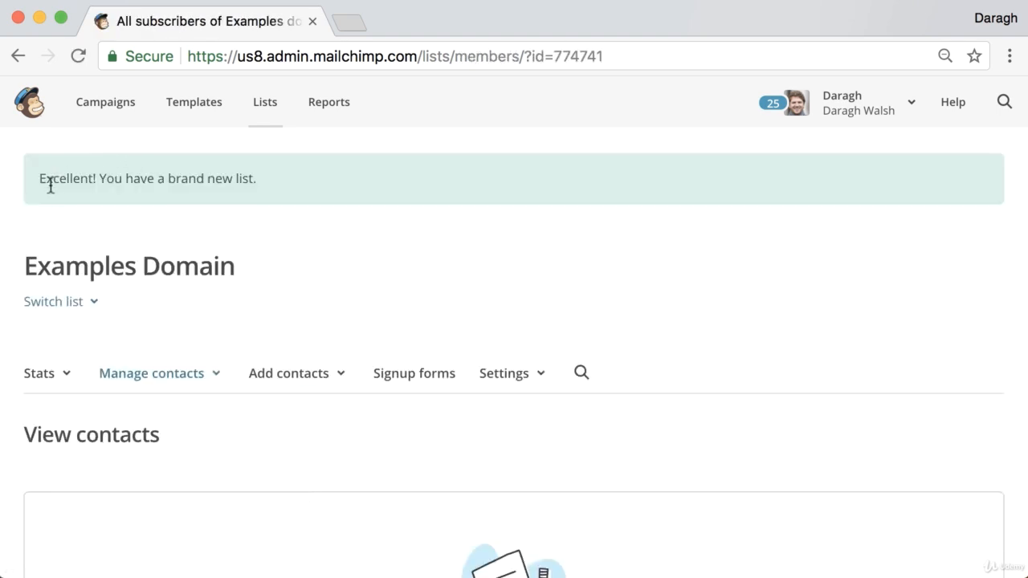
scroll(290, 180, "down", 5)
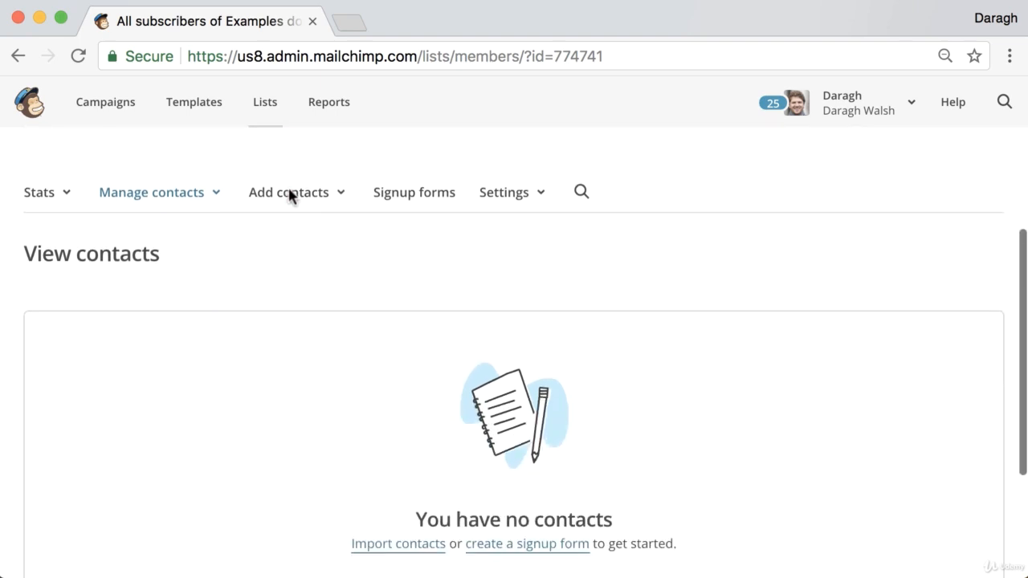
scroll(290, 196, "up", 2)
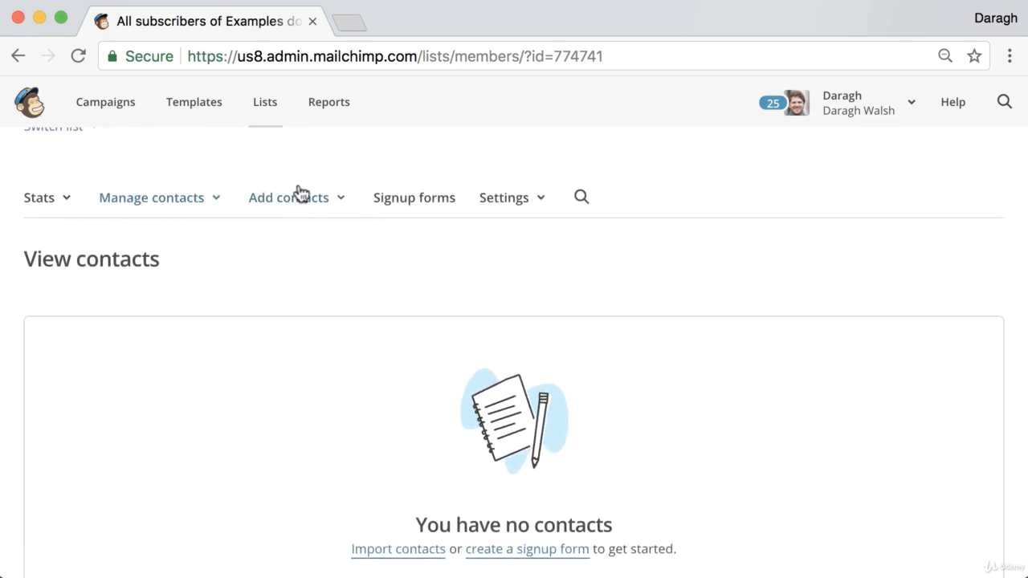
Search 'verify email mailchimp' in a new tab and open the 'Verify a Domain' article.
left_click(354, 30)
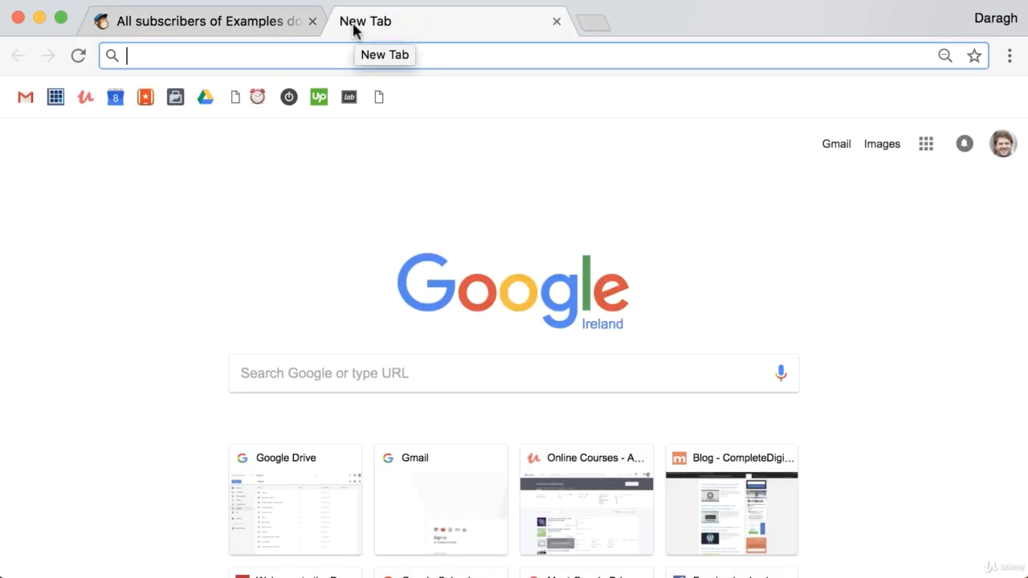
type("very")
key("BackSpace")
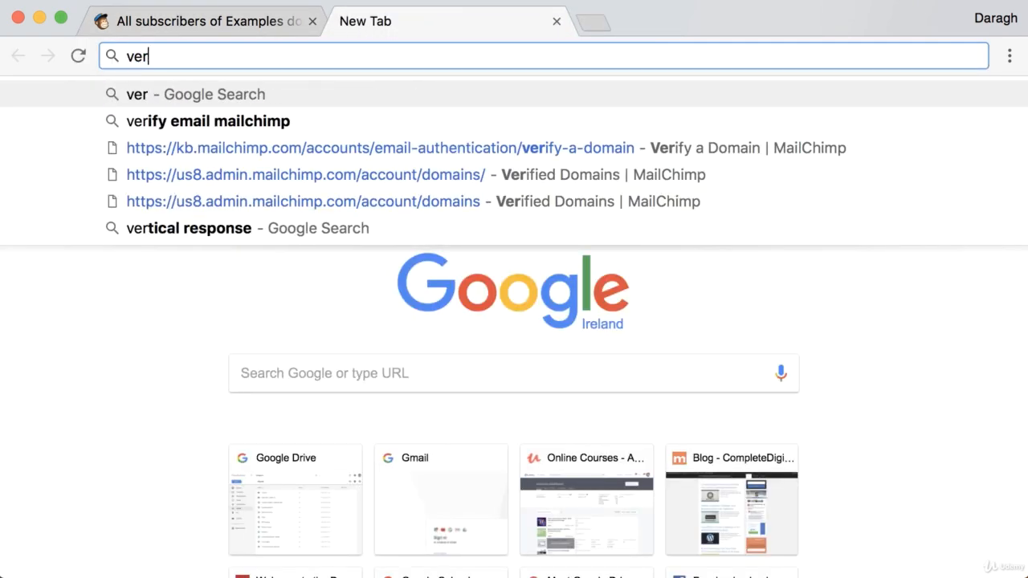
key("Down")
key("Return")
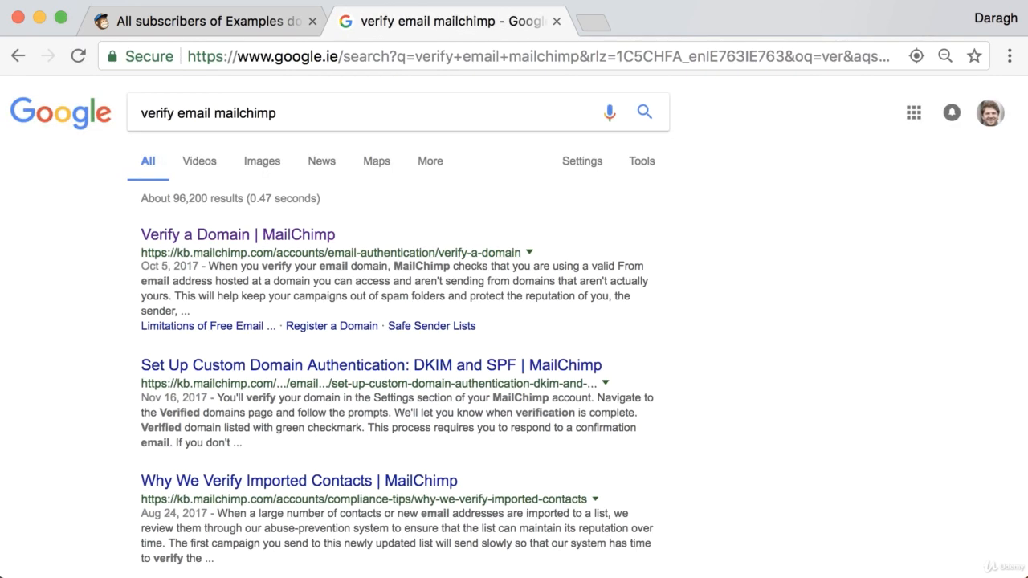
left_click(240, 235)
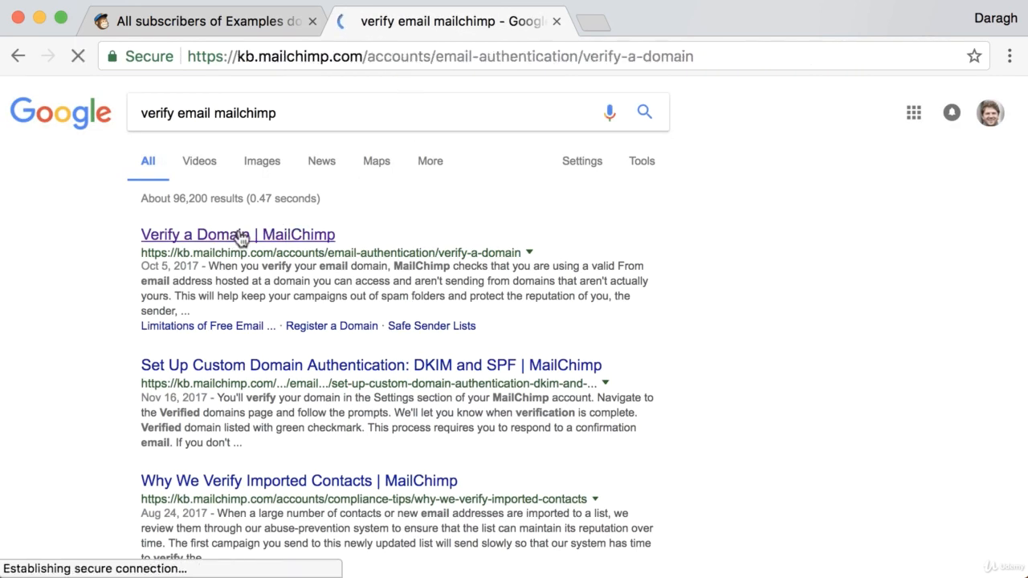
Read down through the Verify a Domain help article.
scroll(453, 253, "down", 2)
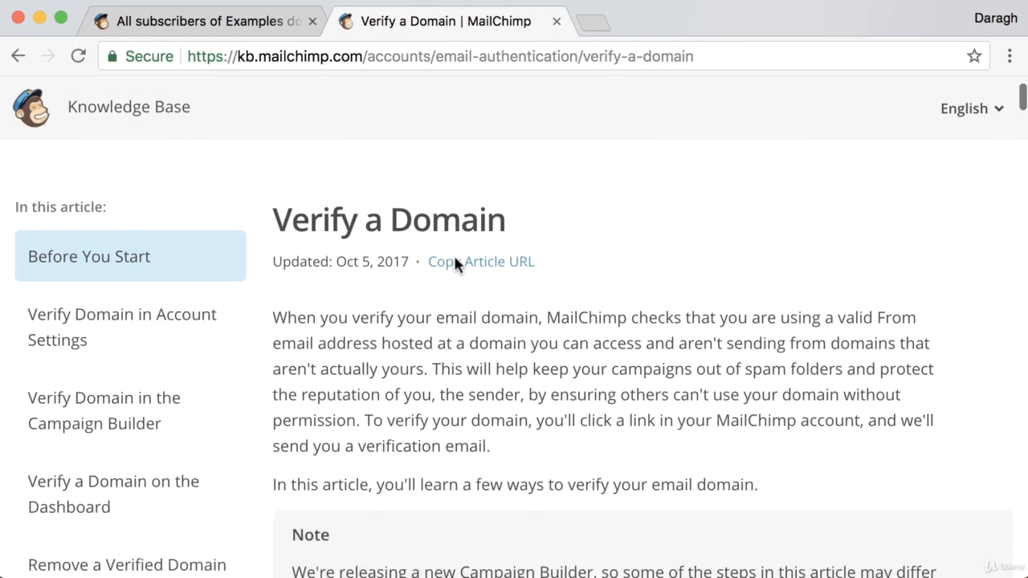
scroll(453, 256, "down", 1)
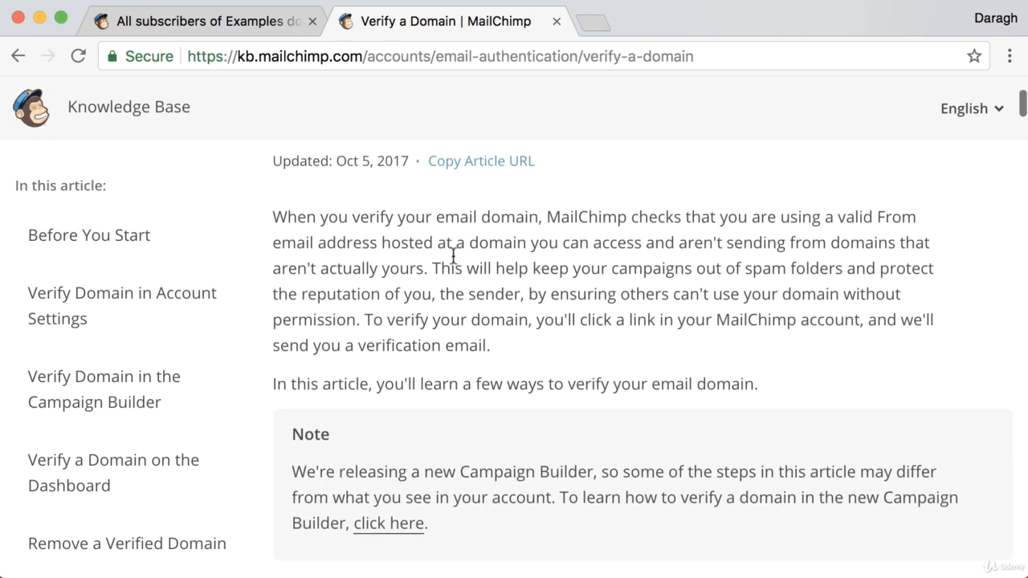
scroll(454, 259, "down", 3)
scroll(453, 262, "down", 2)
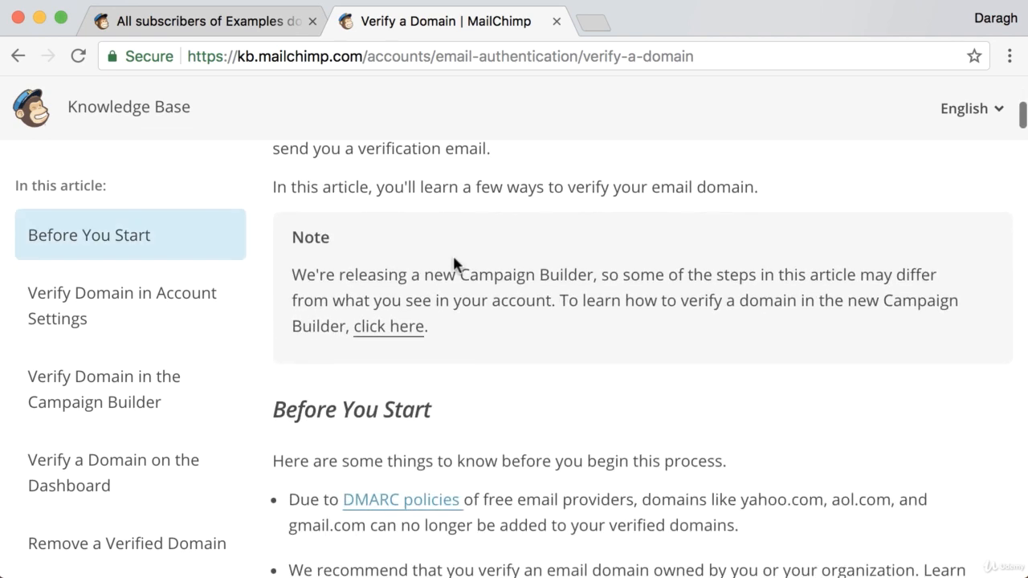
scroll(455, 264, "down", 3)
scroll(454, 264, "down", 5)
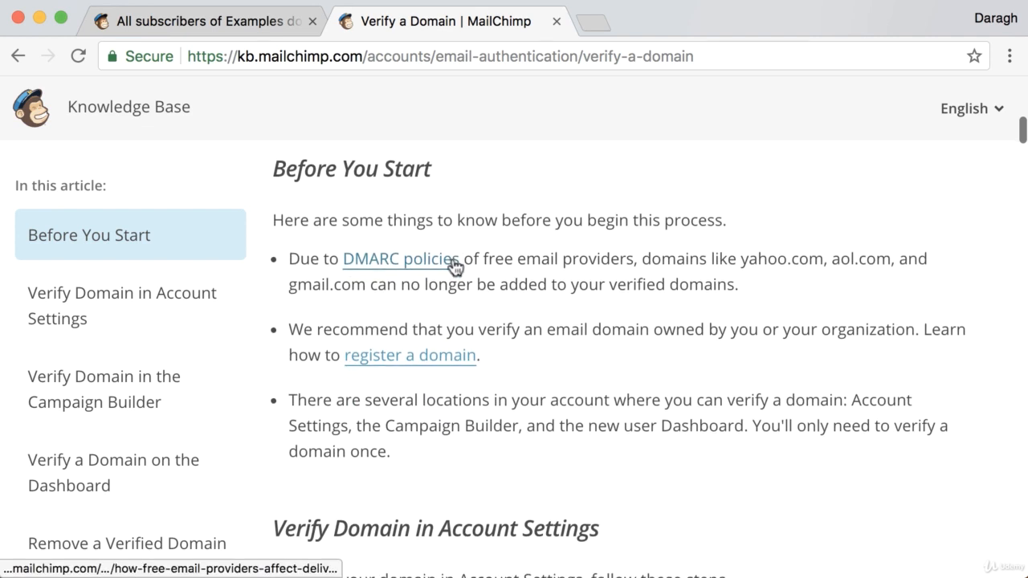
scroll(454, 259, "down", 2)
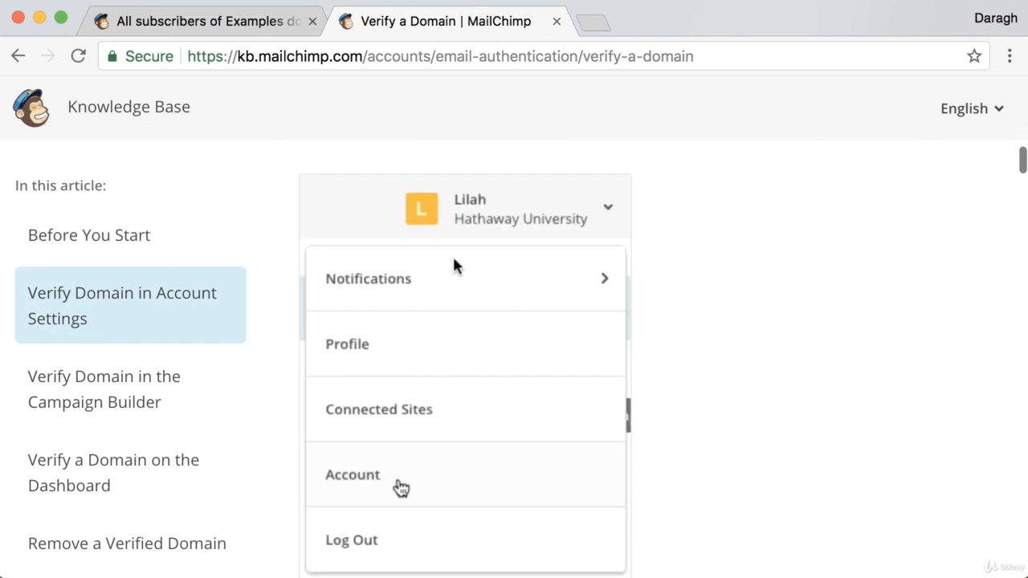
Back in MailChimp, open the list's Settings > List name and defaults page.
left_click(257, 24)
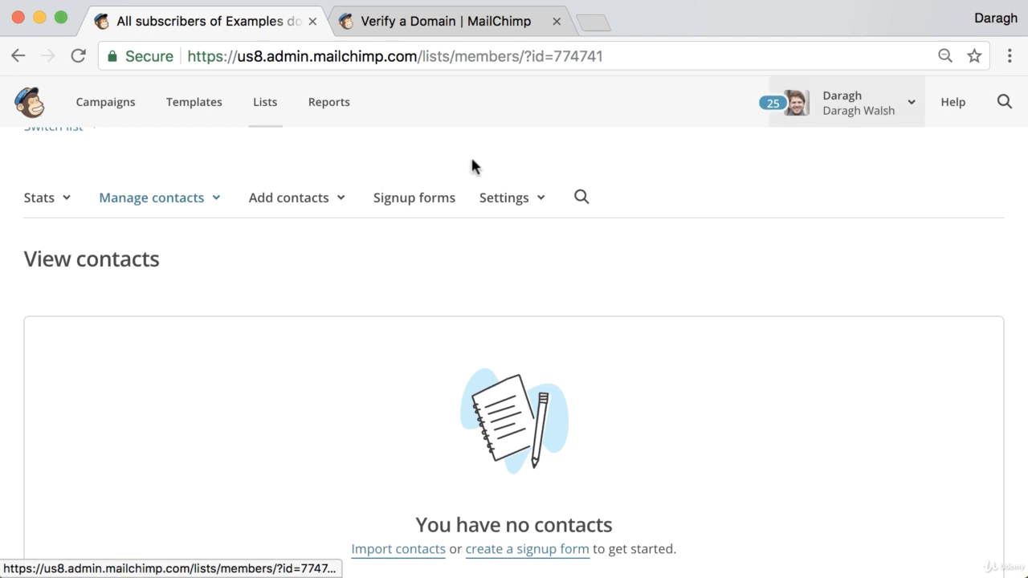
left_click(491, 206)
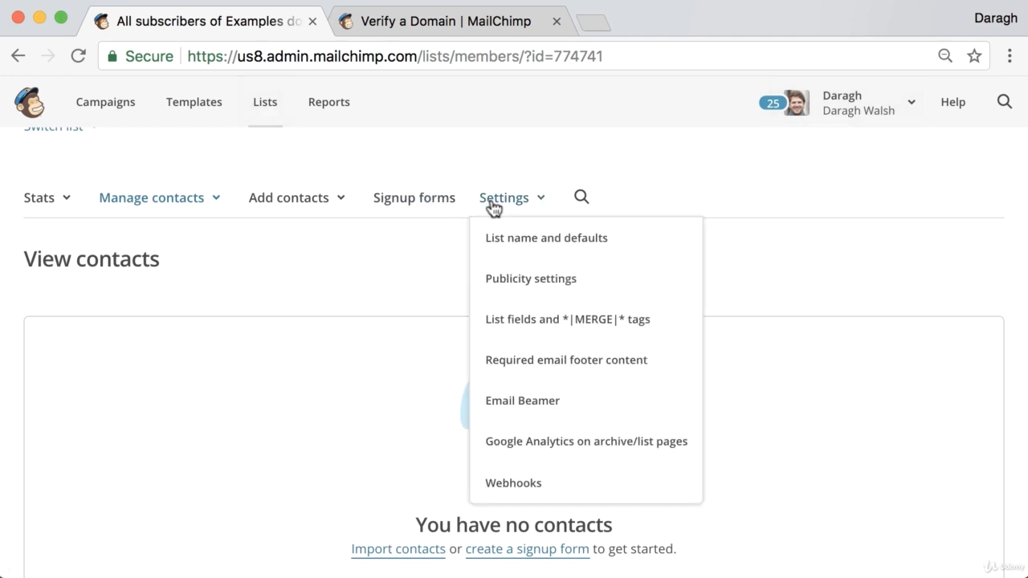
left_click(509, 237)
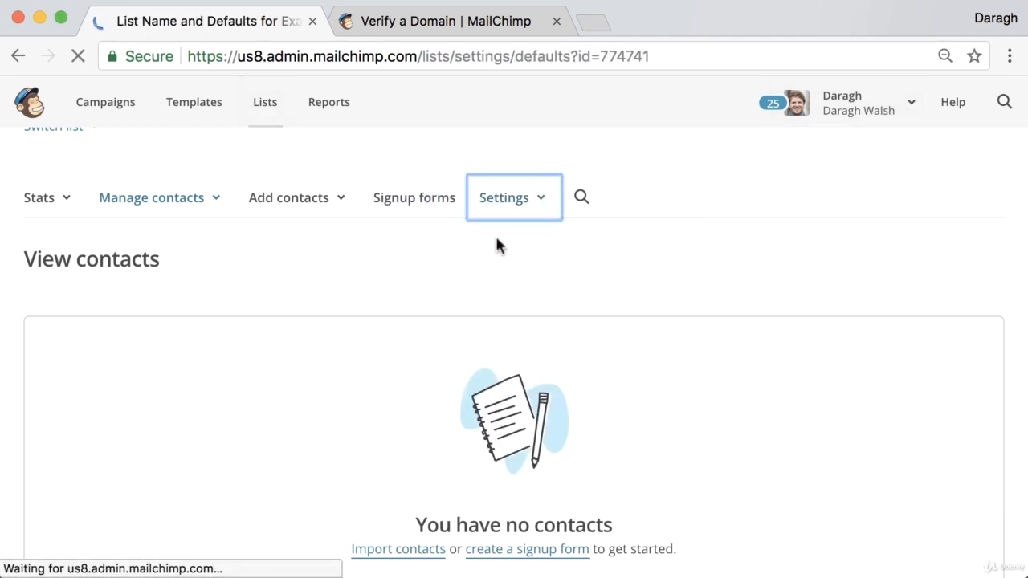
scroll(393, 301, "down", 3)
scroll(393, 302, "down", 10)
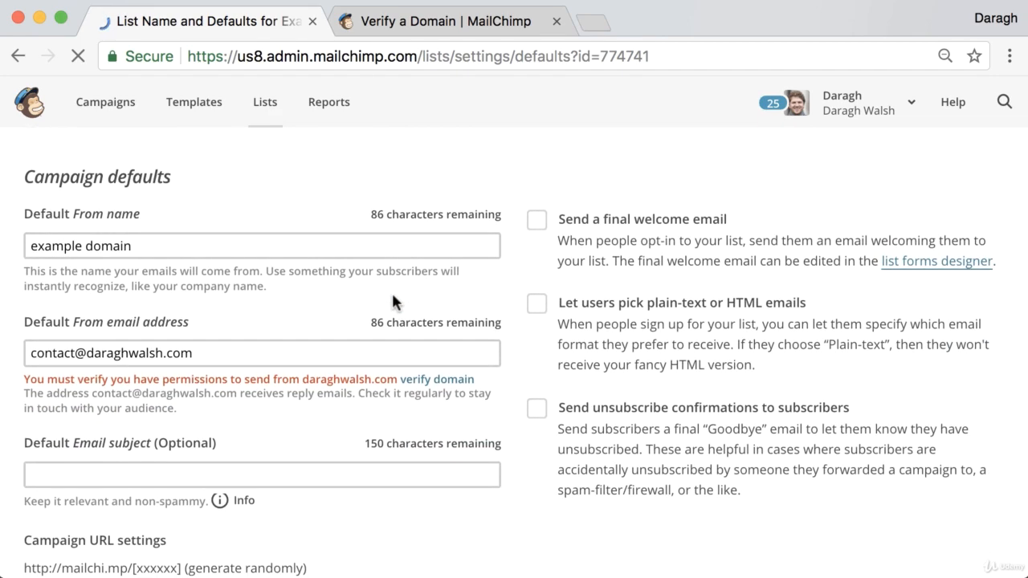
scroll(392, 301, "up", 10)
scroll(394, 302, "up", 2)
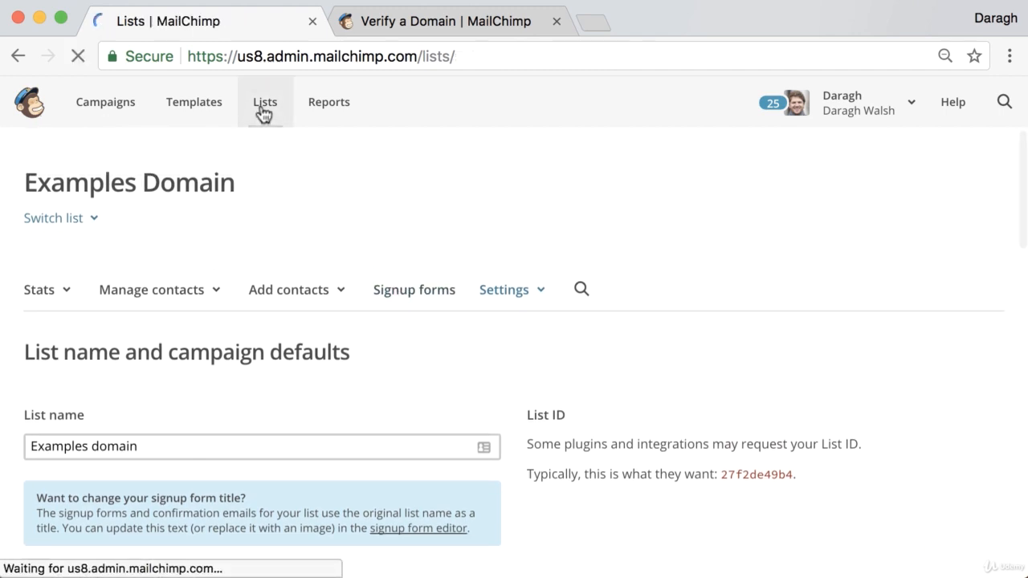
scroll(482, 278, "down", 3)
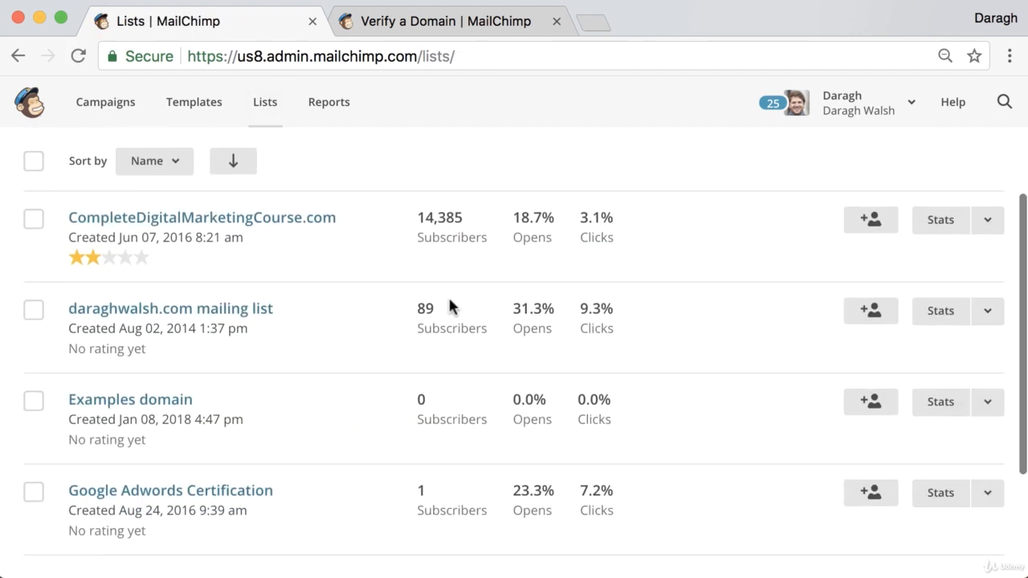
Reopen the Examples domain list's name and defaults settings and view Campaign defaults.
left_click(145, 399)
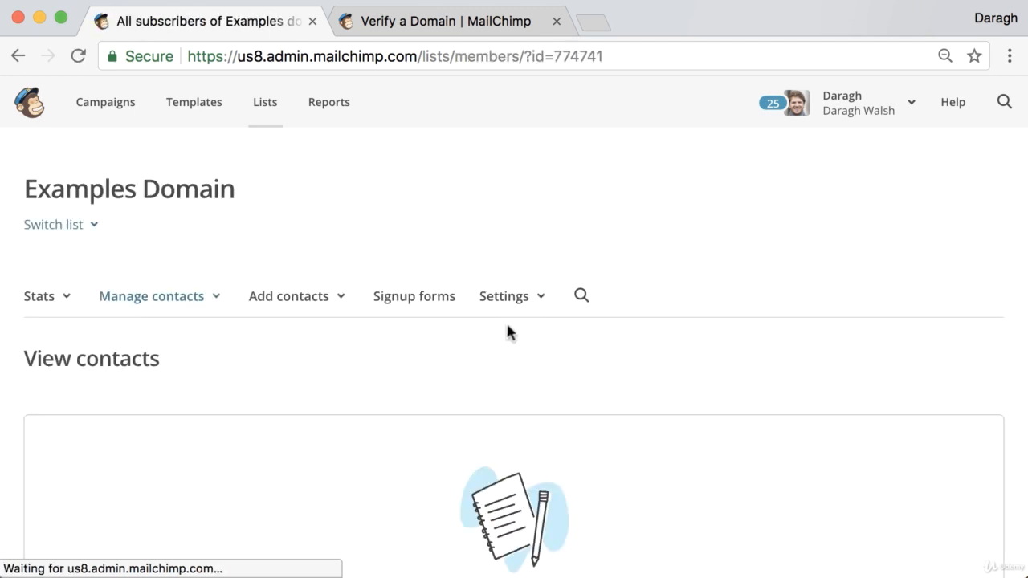
left_click(501, 310)
left_click(504, 330)
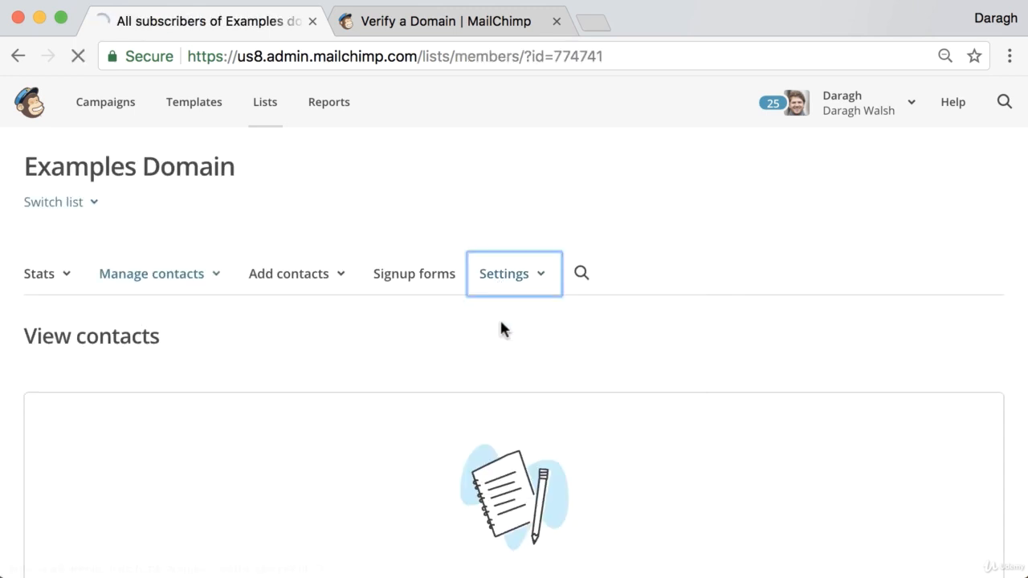
scroll(409, 331, "down", 4)
scroll(410, 342, "down", 5)
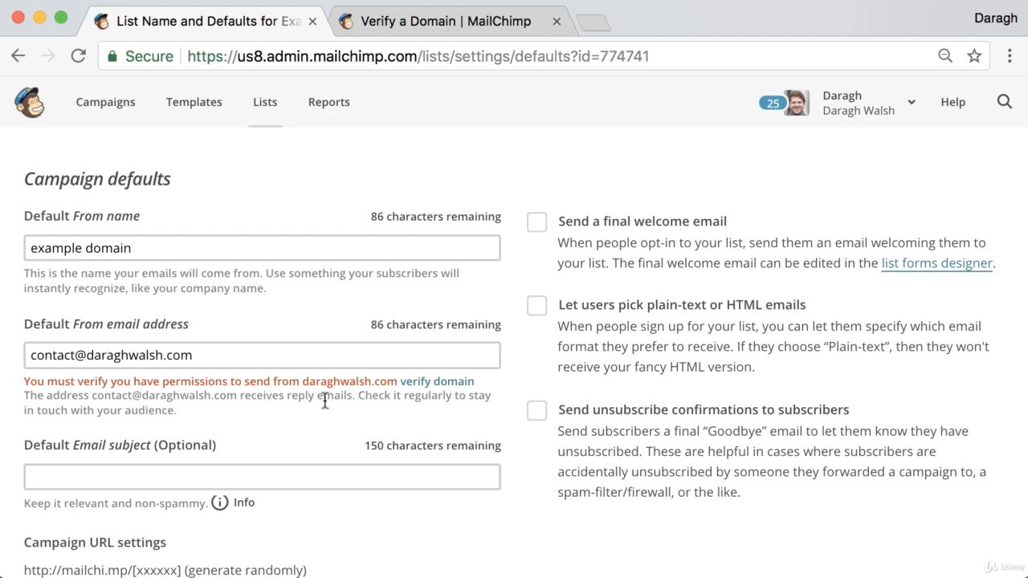
scroll(318, 401, "up", 1)
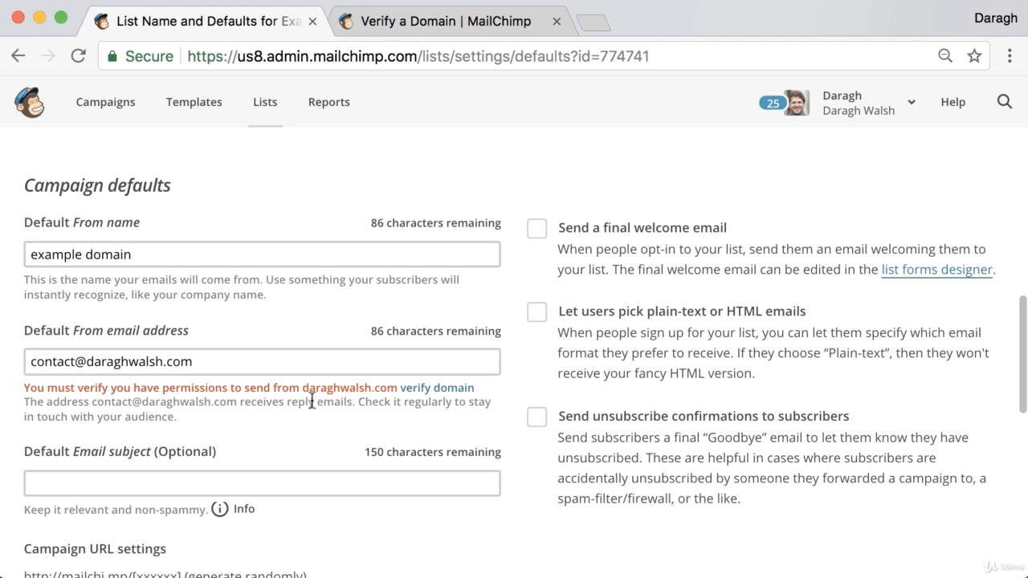
Send the domain verification email and open a new tab at the Bluehost webmail login.
left_click(418, 394)
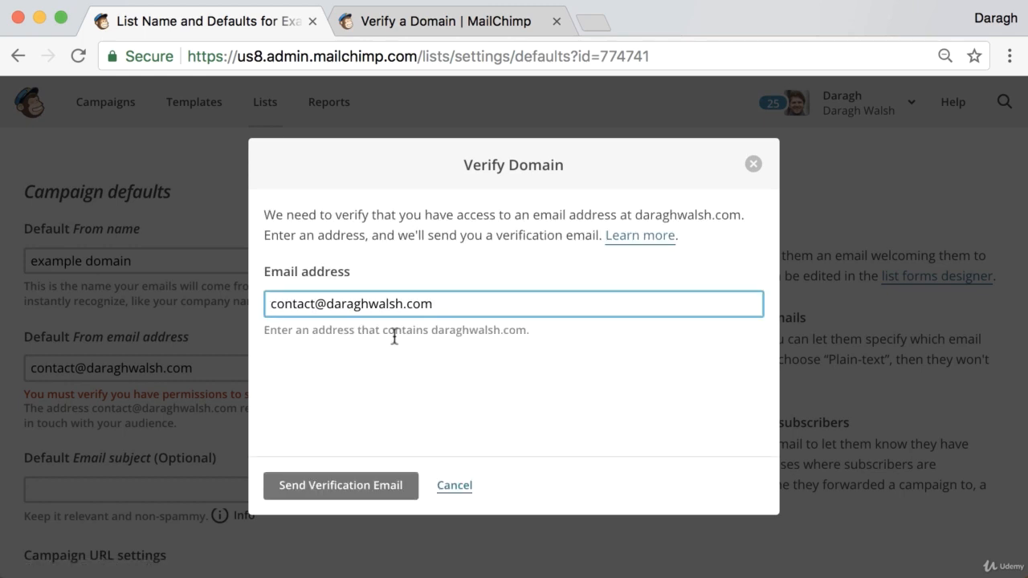
left_click(322, 495)
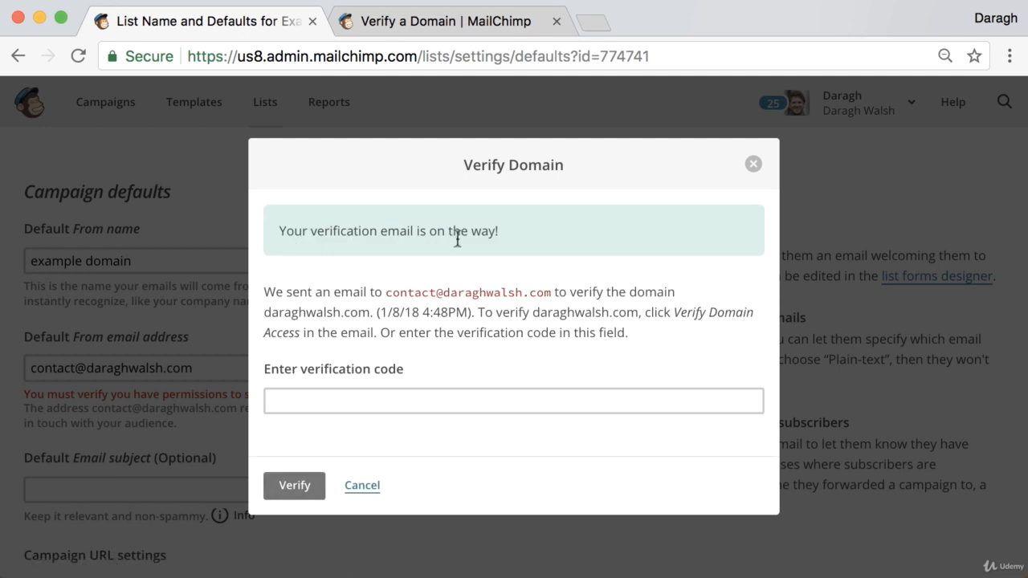
left_click(594, 24)
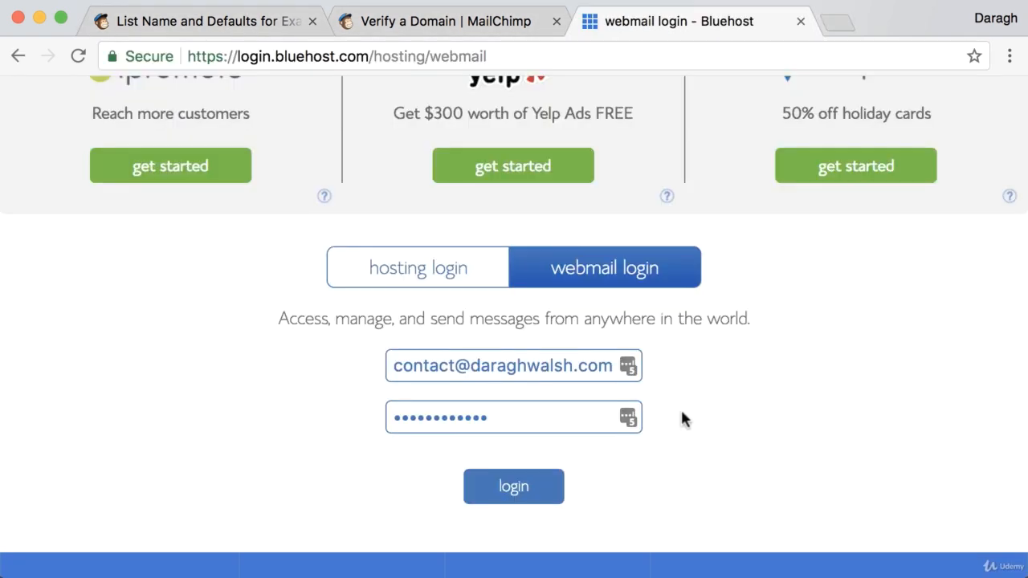
scroll(682, 418, "up", 3)
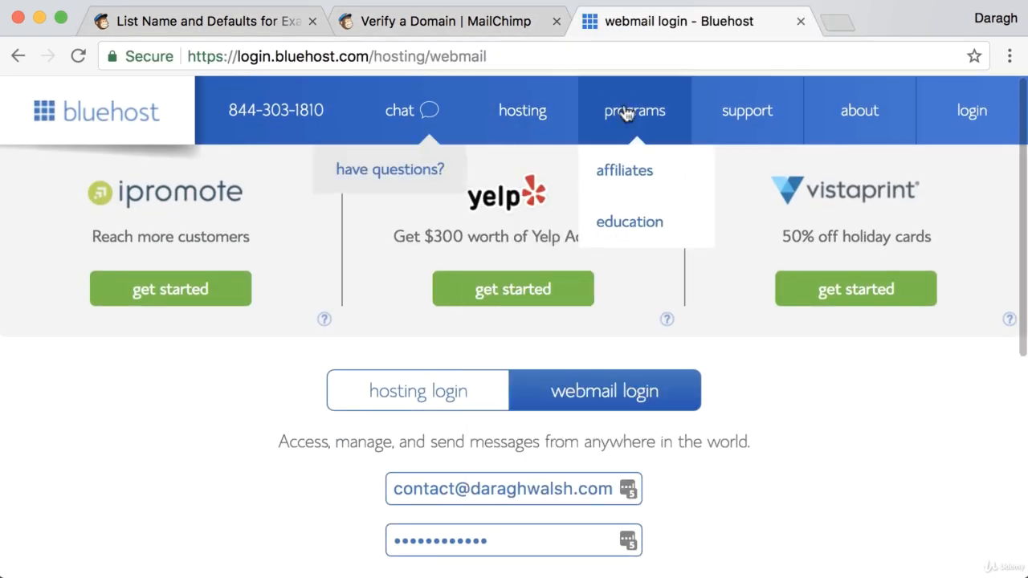
Log in to Bluehost Webmail and dismiss Chrome's save-password prompt.
scroll(777, 502, "down", 1)
scroll(777, 494, "down", 1)
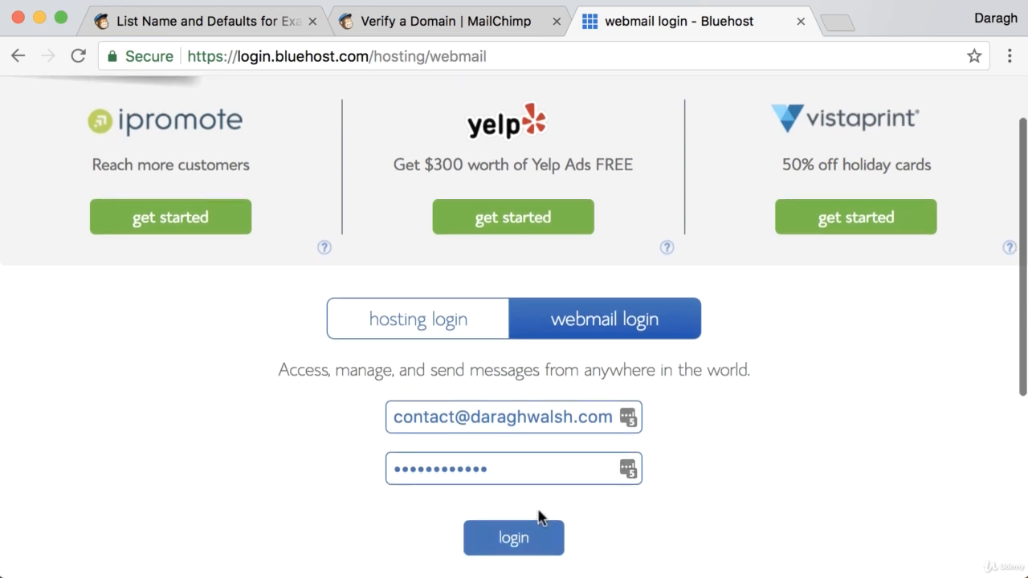
left_click(514, 542)
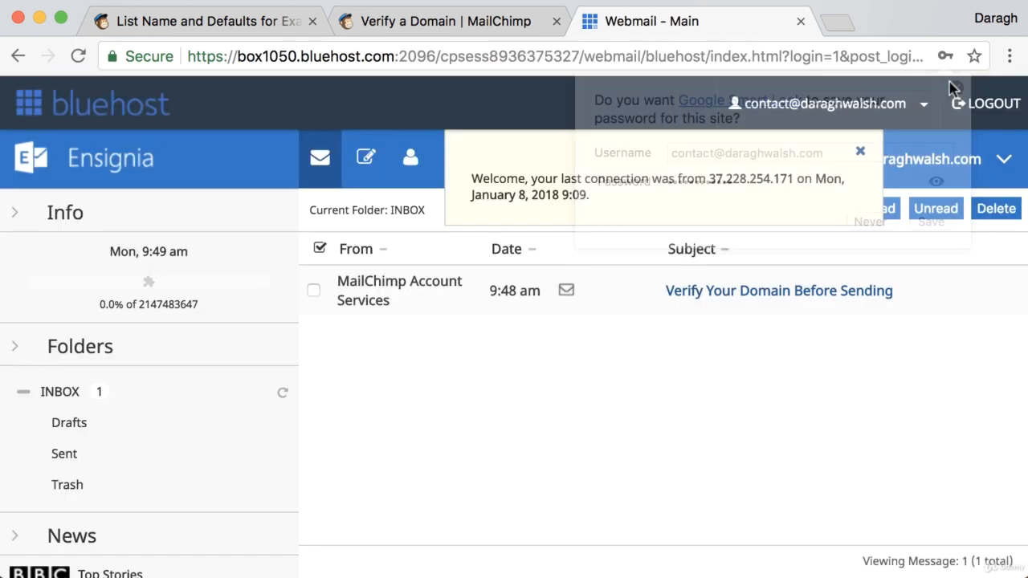
left_click(954, 87)
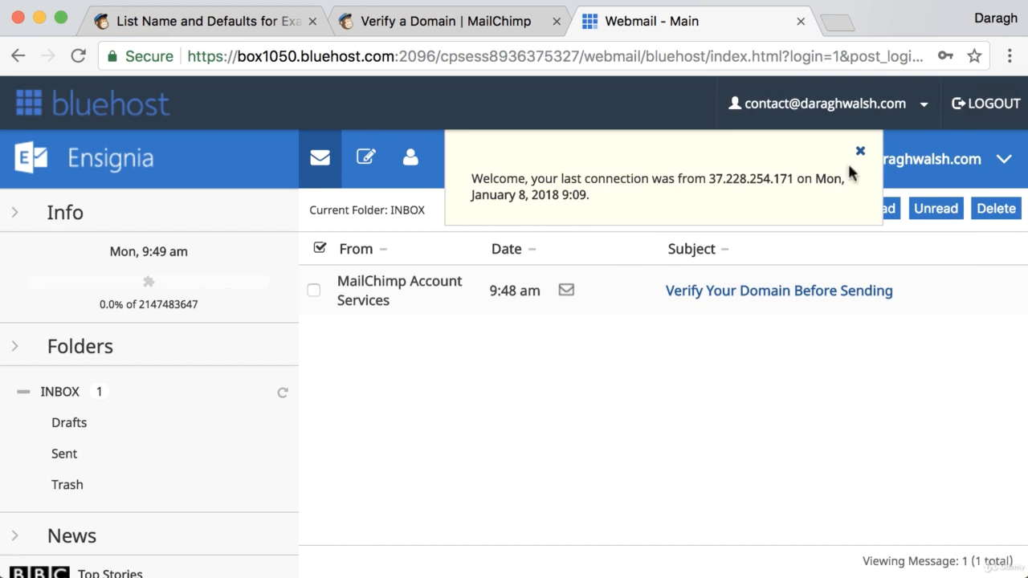
Open the 'Verify Your Domain Before Sending' email, copy its code, and return to MailChimp.
left_click(757, 291)
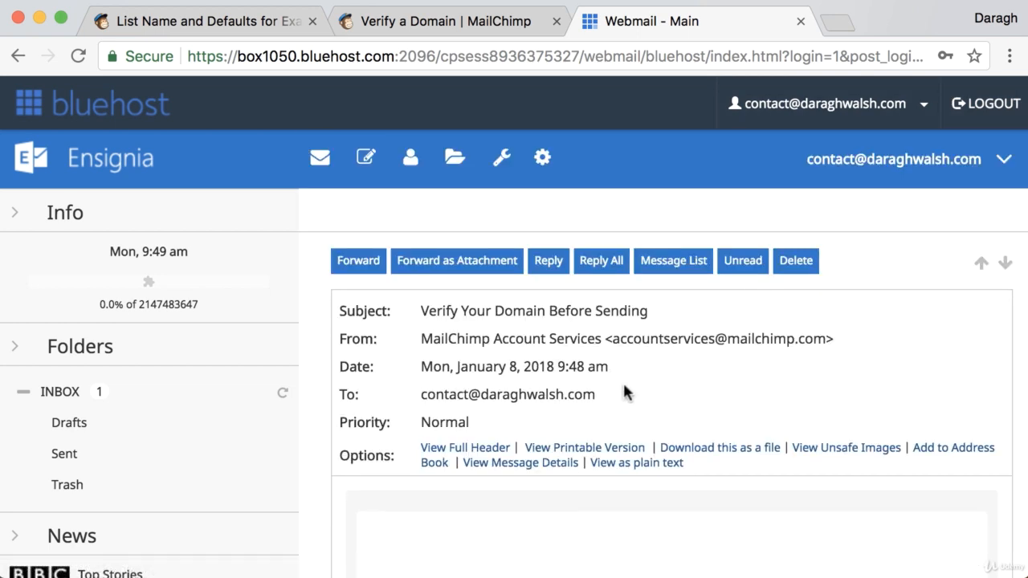
scroll(627, 381, "down", 3)
scroll(629, 389, "down", 6)
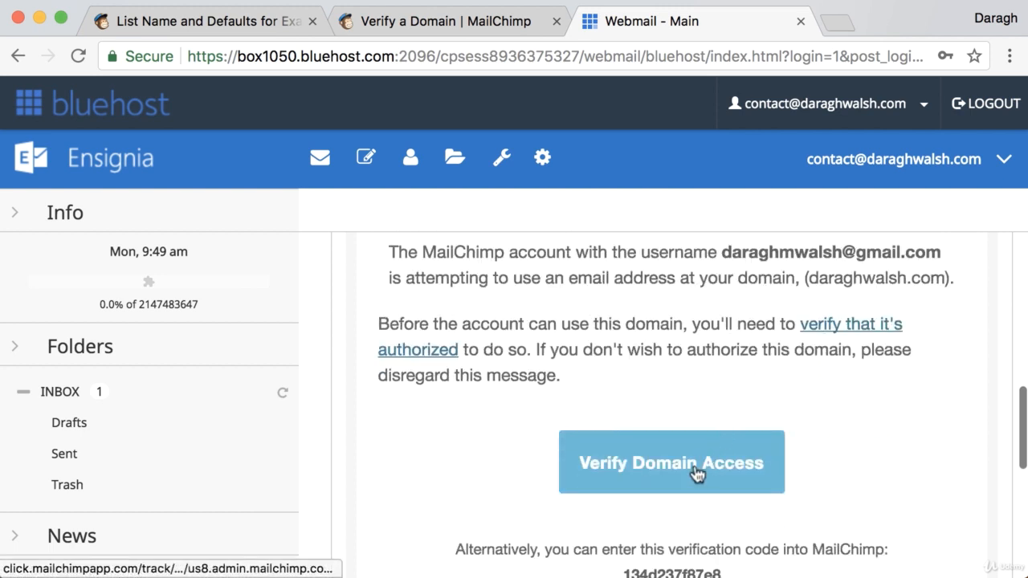
scroll(697, 466, "down", 1)
left_click_drag(625, 463, 726, 468)
key("super+c")
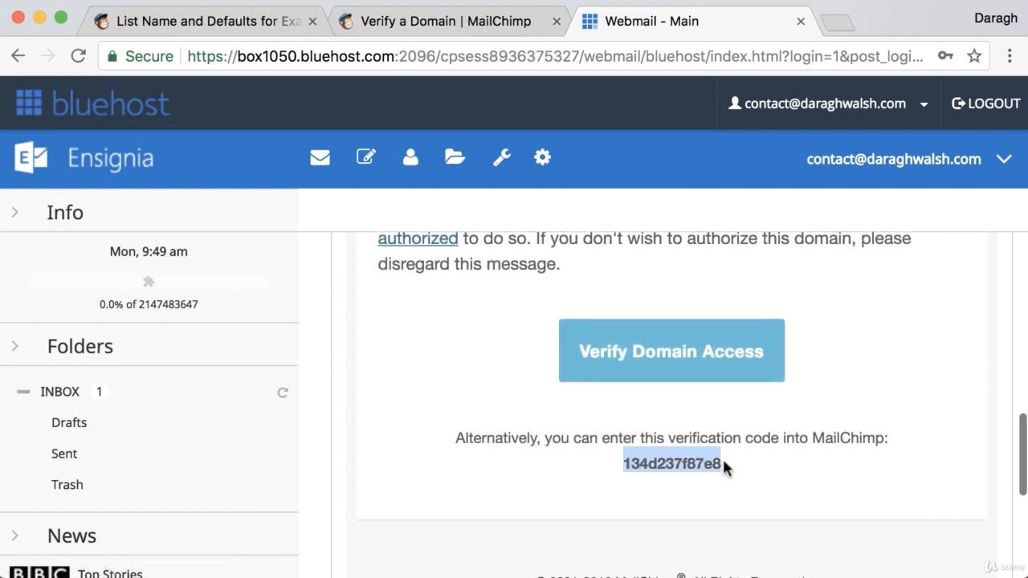
left_click(269, 21)
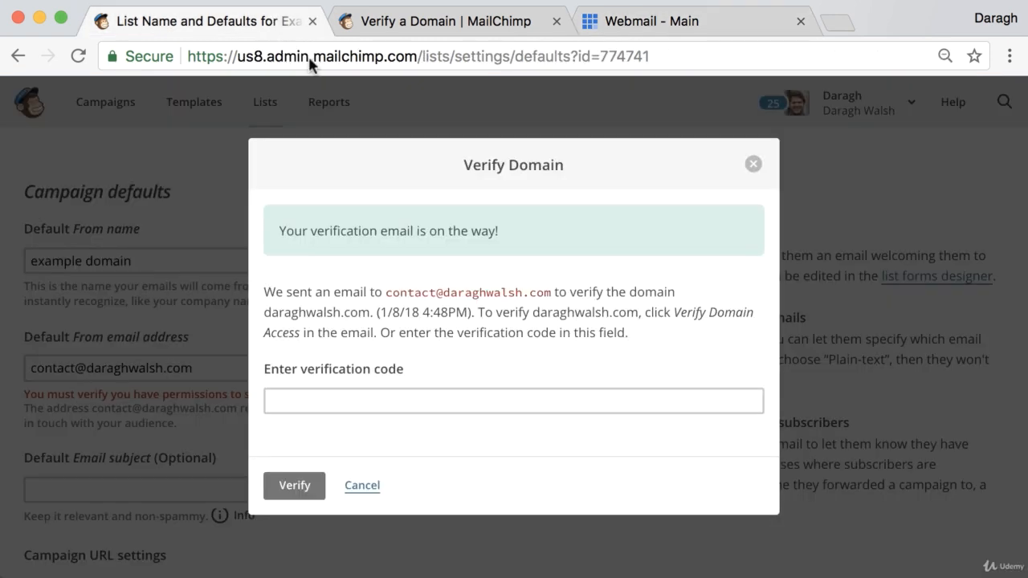
Paste the emailed code into the Verify Domain field, verify it, and close the confirmation.
left_click(378, 397)
key("super+v")
left_click(295, 485)
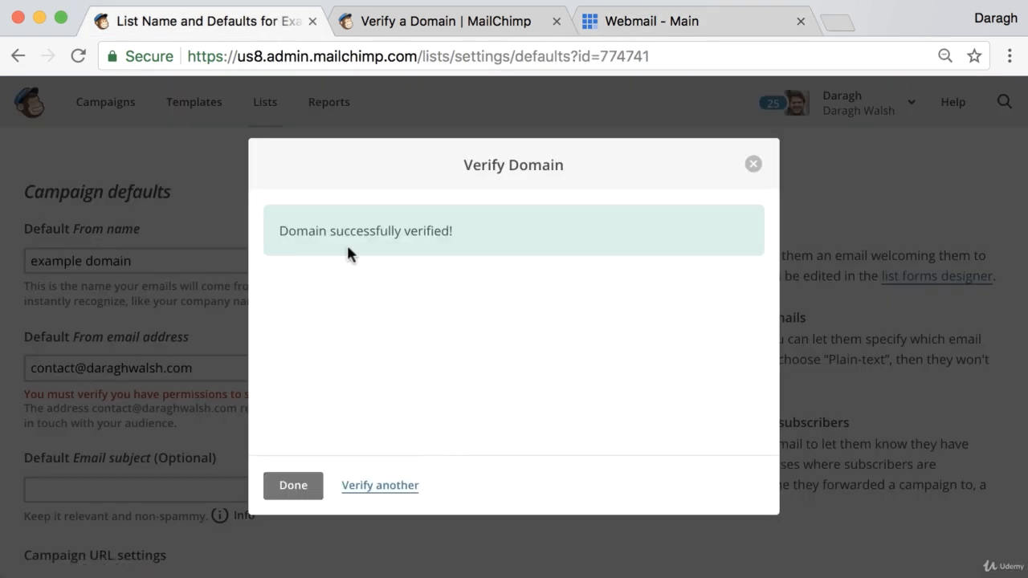
left_click(298, 493)
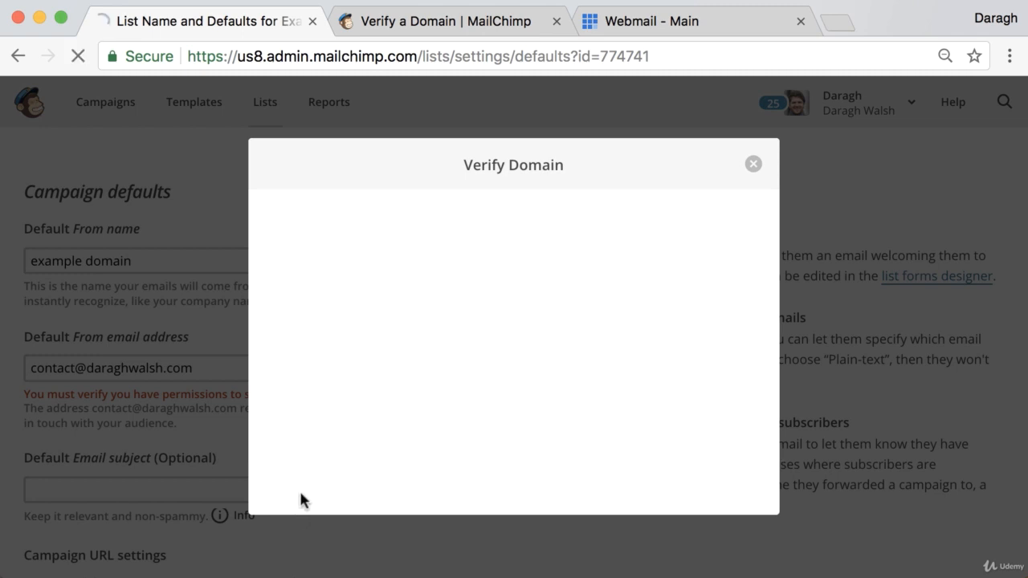
Review the Examples domain defaults page to confirm the verification warning is gone.
scroll(292, 357, "down", 3)
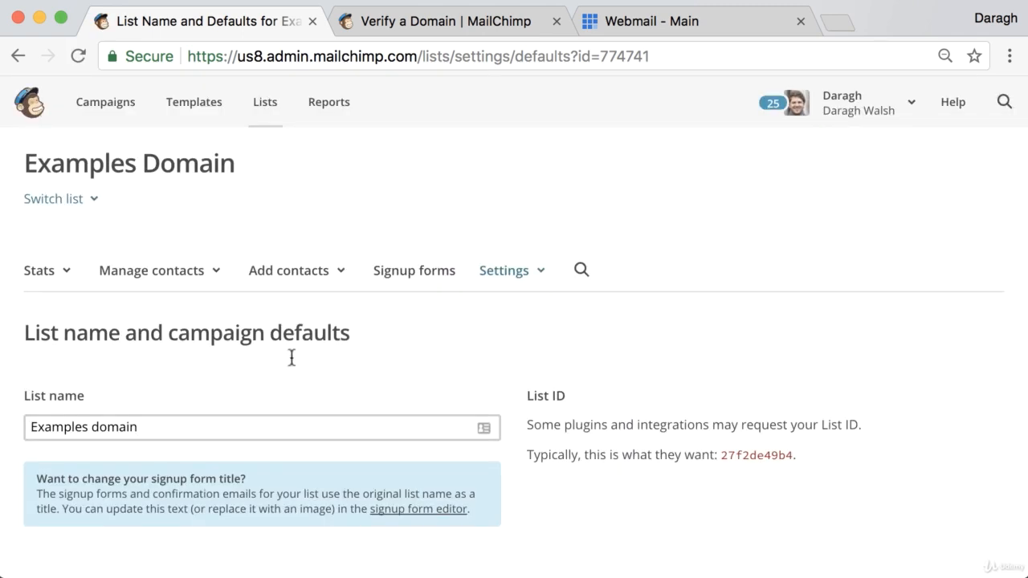
scroll(292, 357, "down", 5)
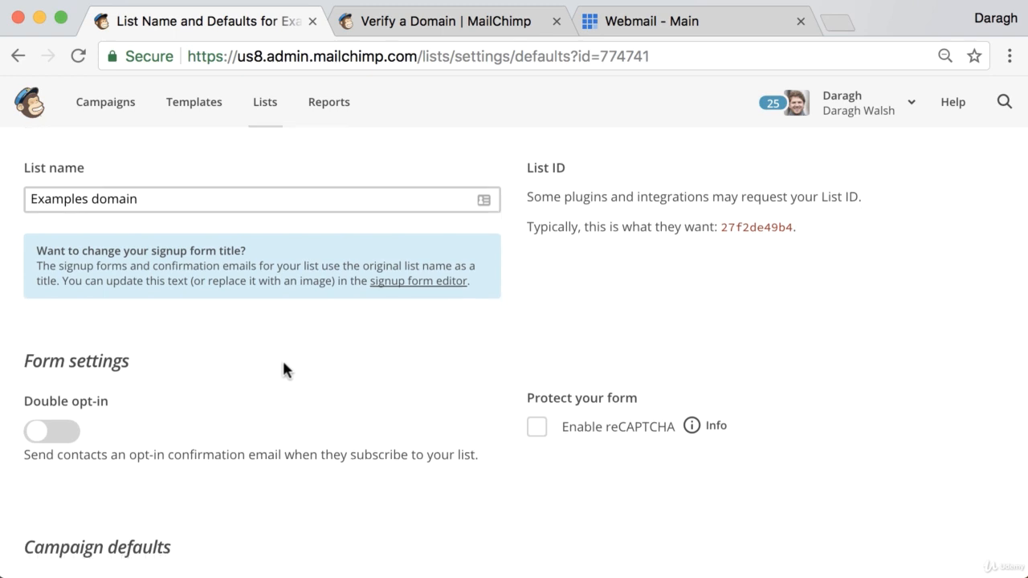
scroll(283, 358, "down", 4)
scroll(161, 434, "down", 2)
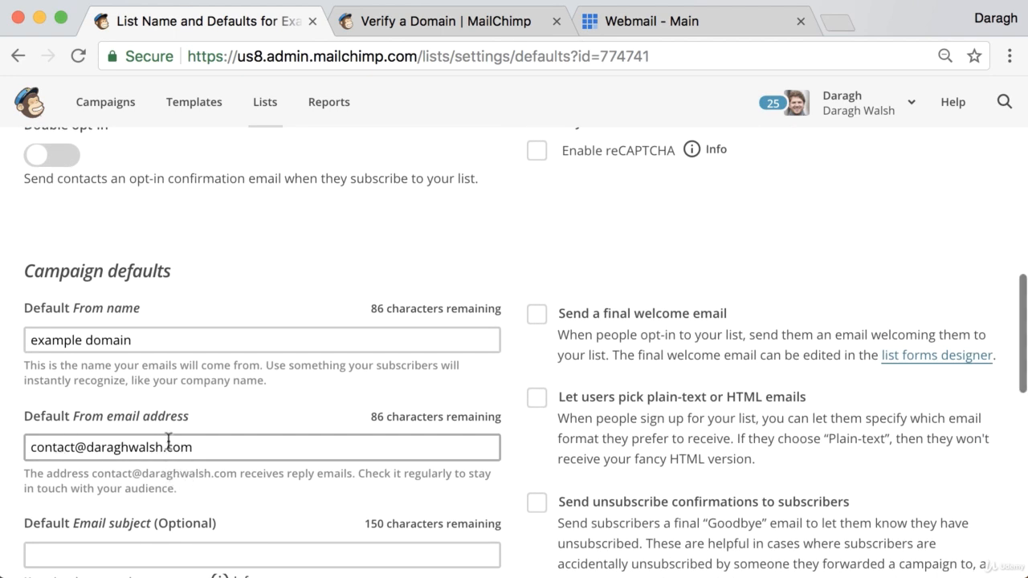
scroll(169, 440, "up", 5)
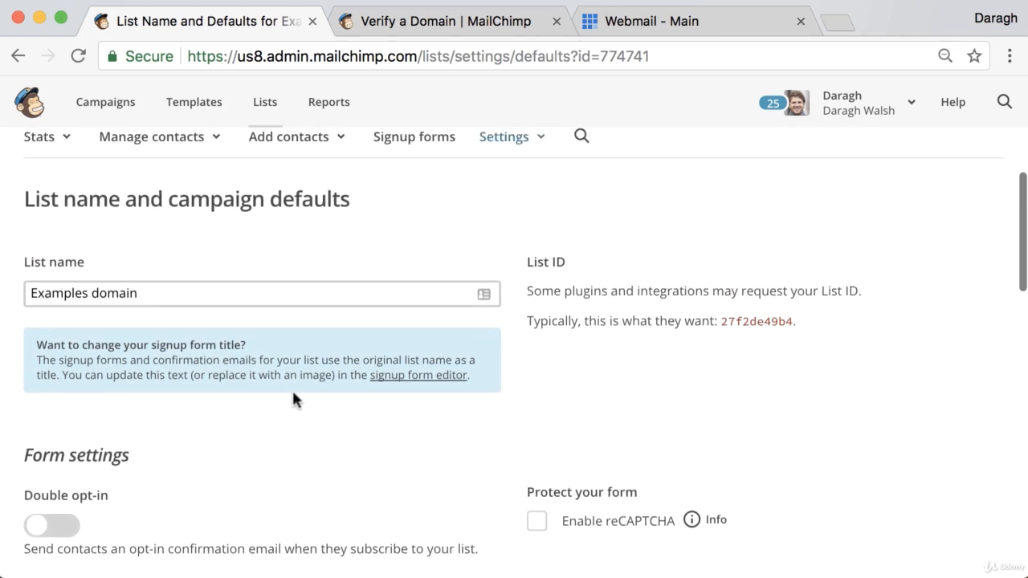
scroll(297, 393, "up", 2)
scroll(295, 265, "up", 1)
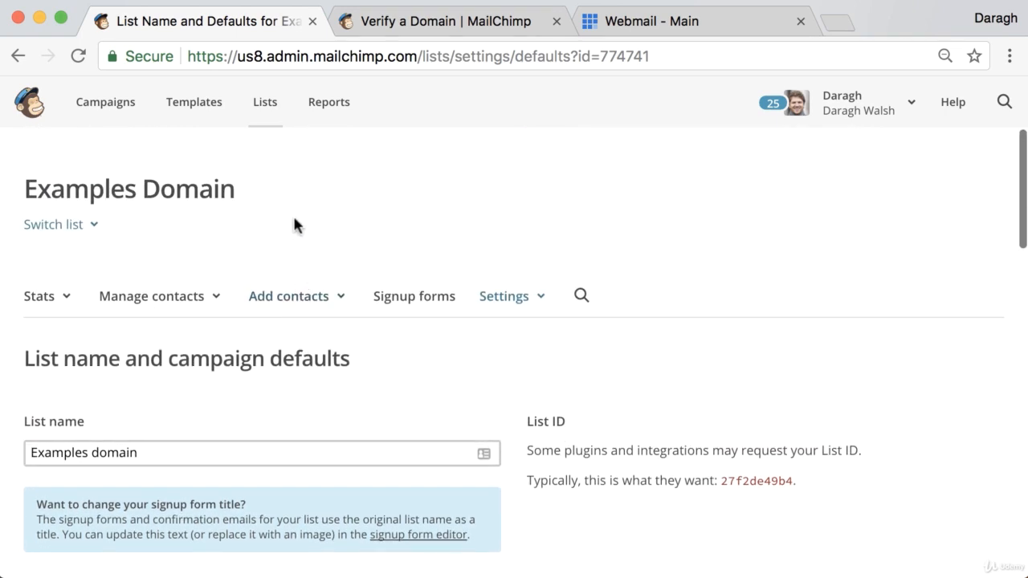
From the Lists overview, start a contact import into the mailing list.
left_click(267, 114)
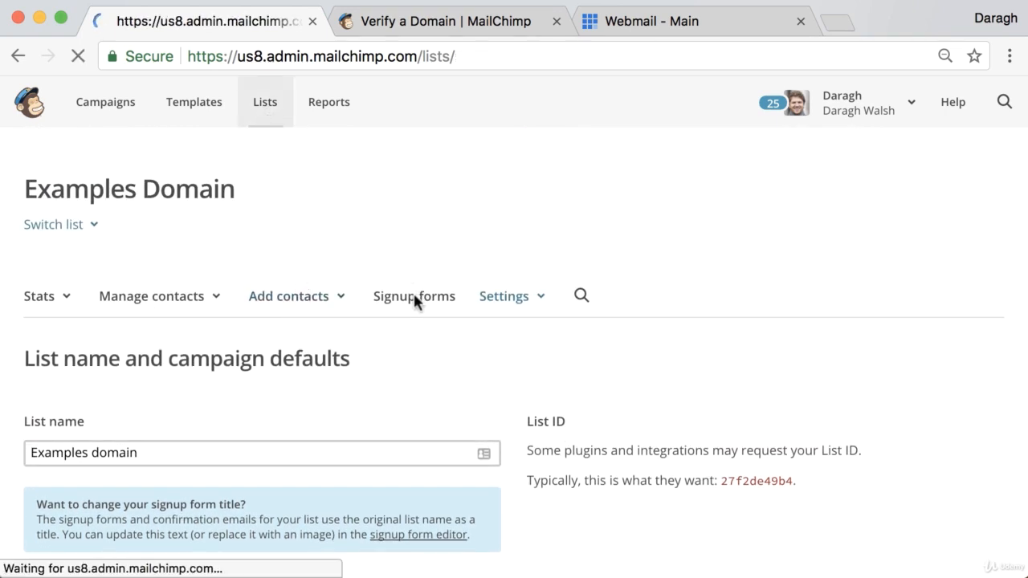
scroll(434, 321, "down", 4)
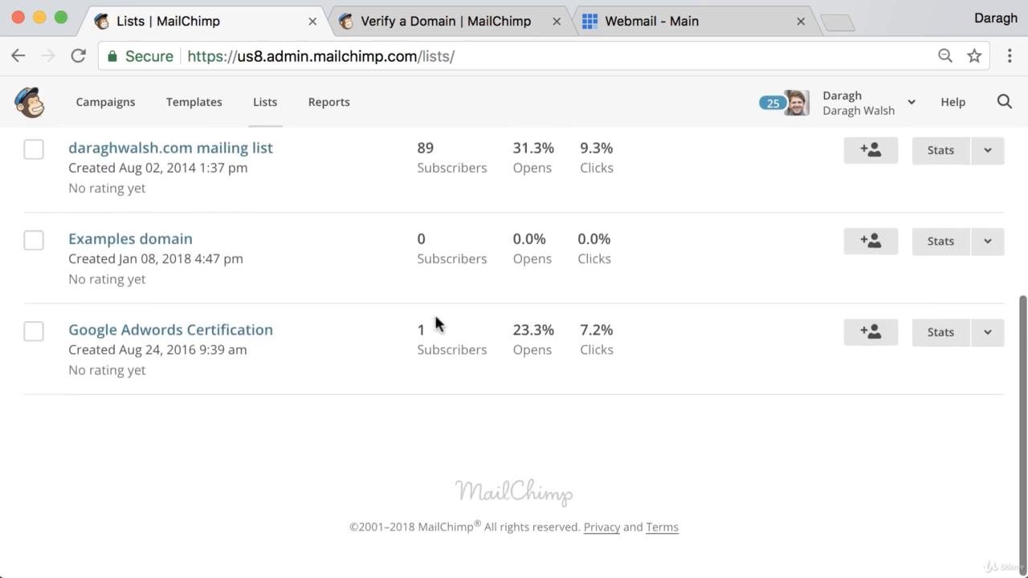
scroll(436, 319, "up", 1)
left_click(989, 212)
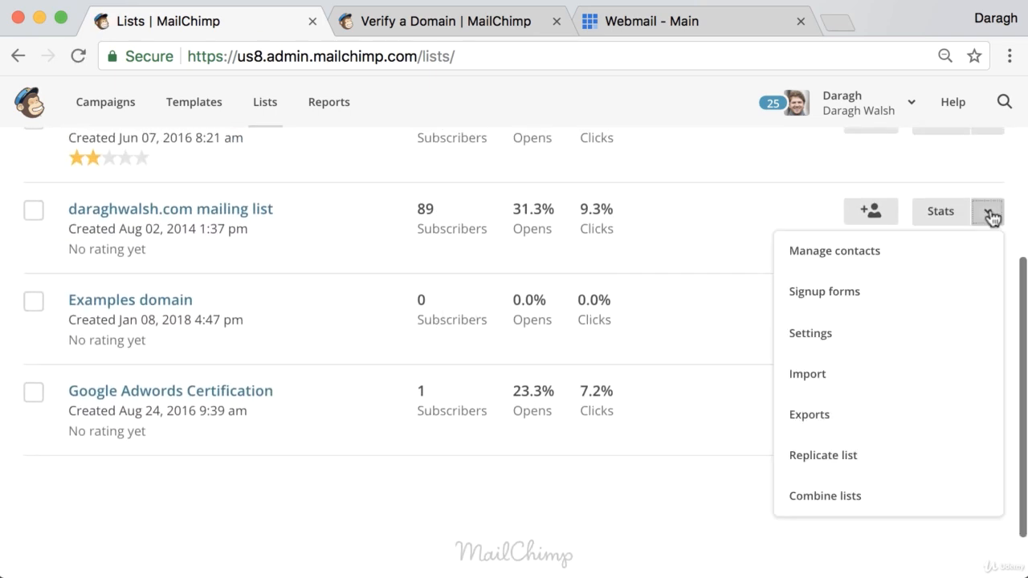
left_click(874, 375)
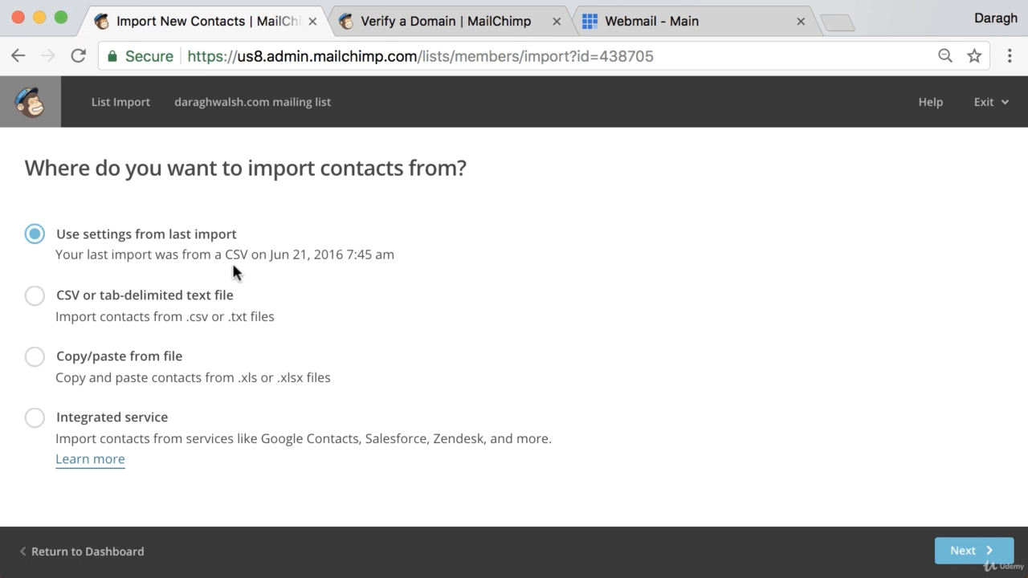
Preview the CSV upload and copy/paste import steps, returning to the import-source choice.
left_click(36, 296)
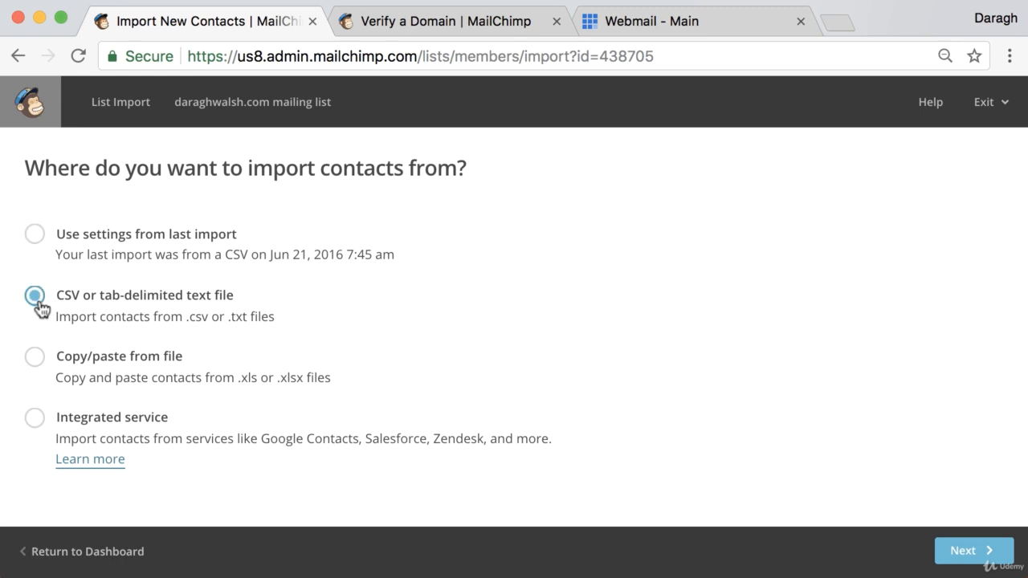
left_click(974, 553)
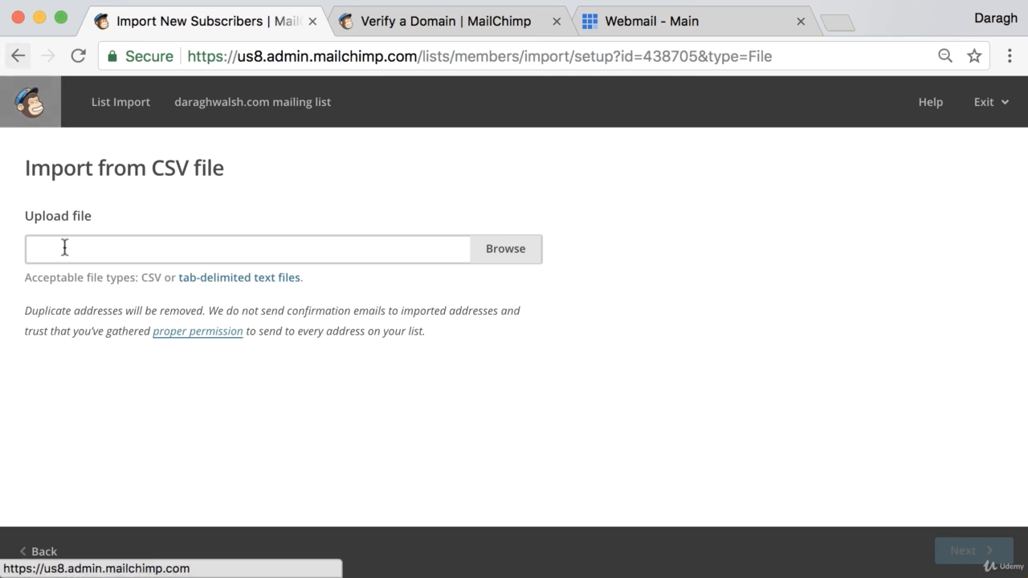
left_click(50, 551)
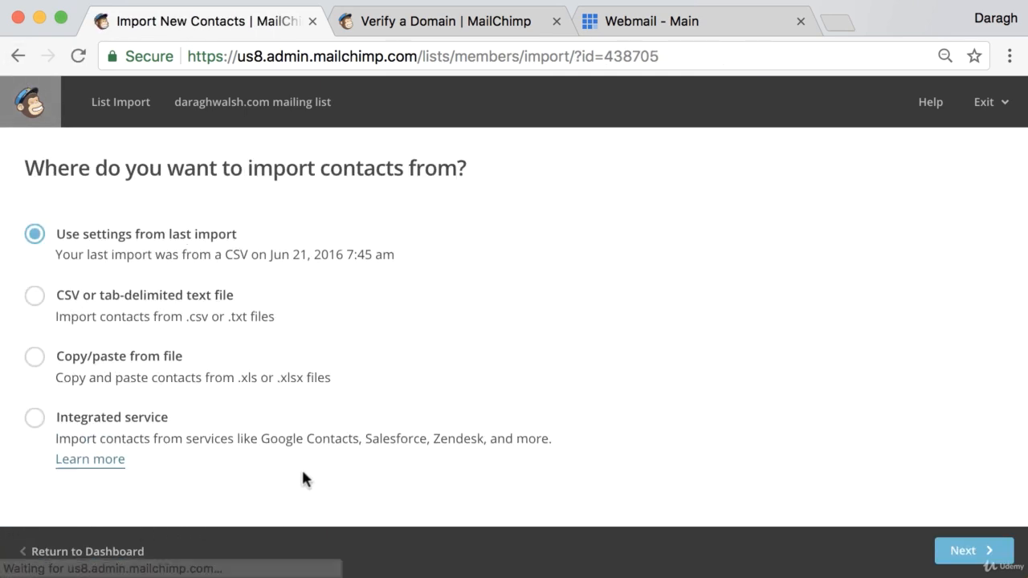
left_click(41, 358)
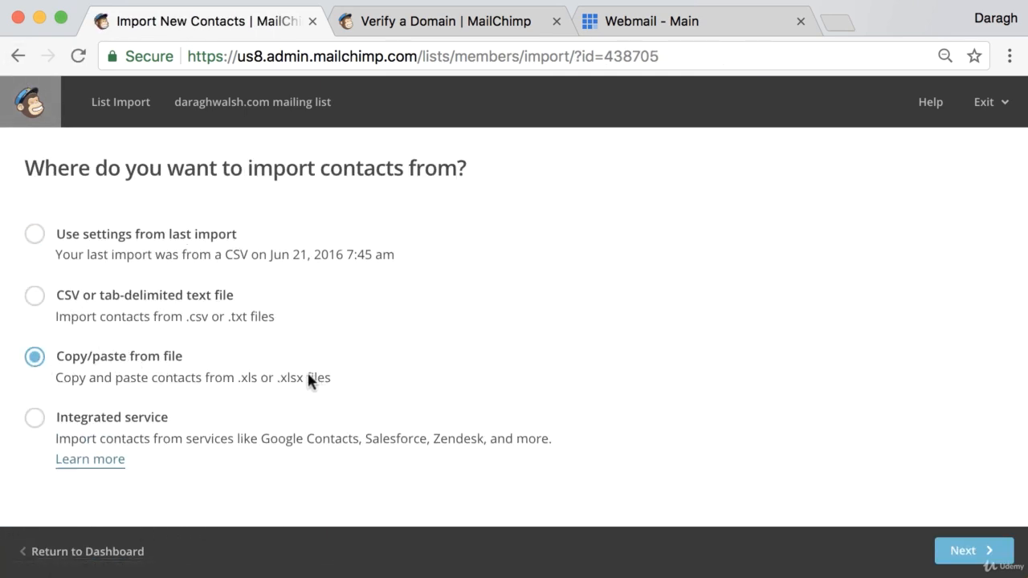
left_click(990, 551)
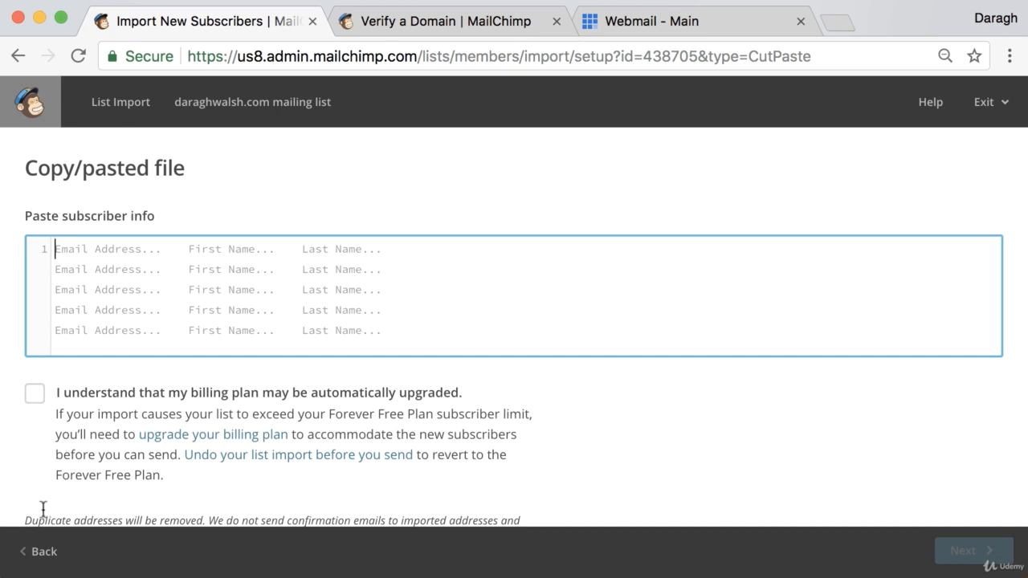
left_click(40, 552)
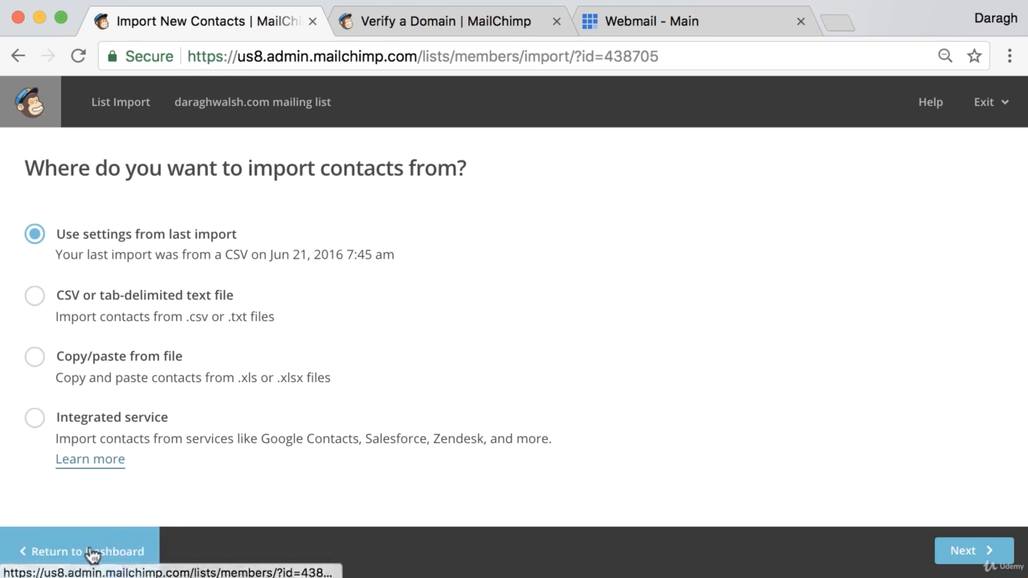
Exit the import, glance at the Verify a Domain article, then view the empty Examples Domain contacts.
left_click(91, 552)
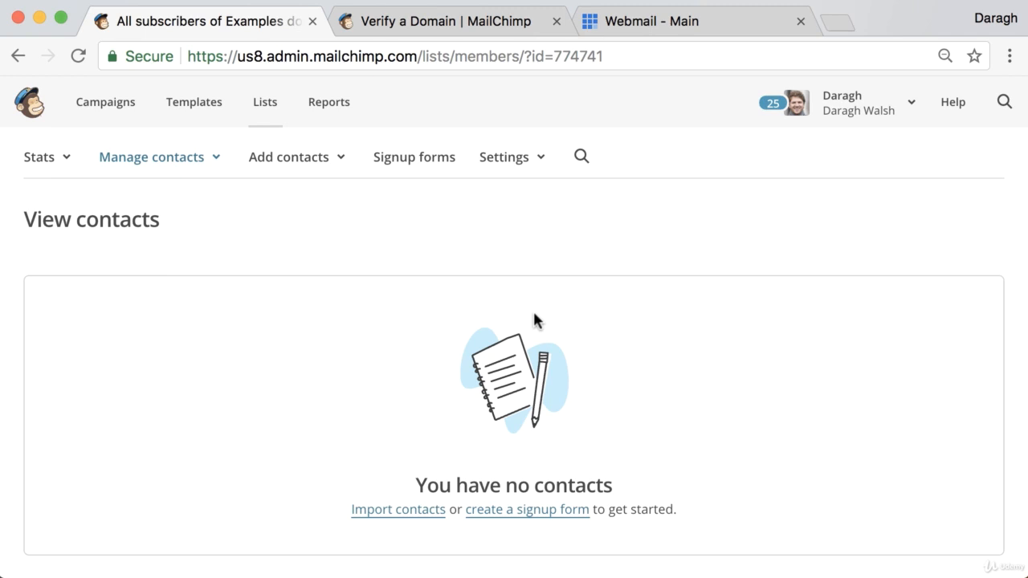
left_click(474, 23)
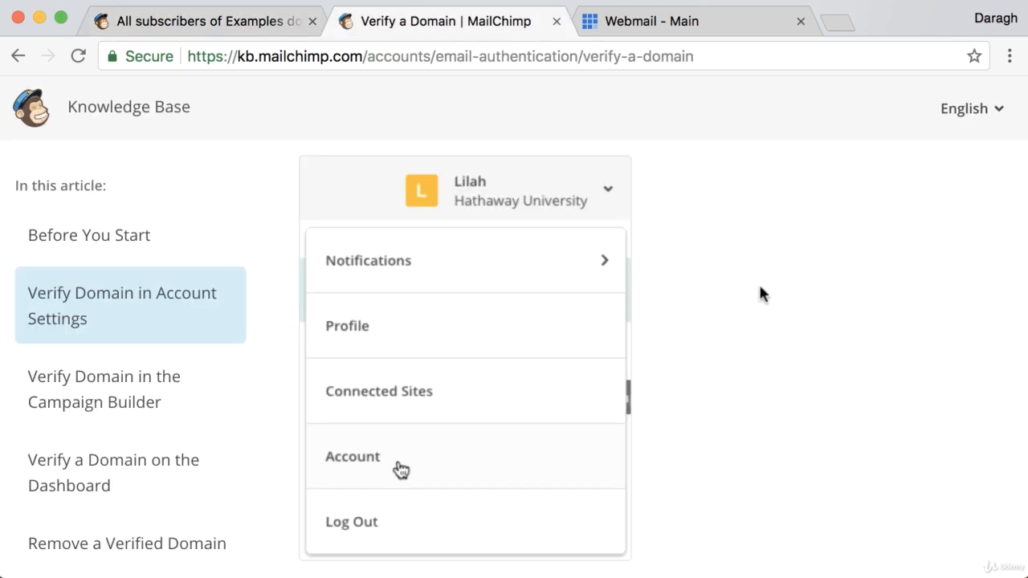
scroll(755, 291, "down", 3)
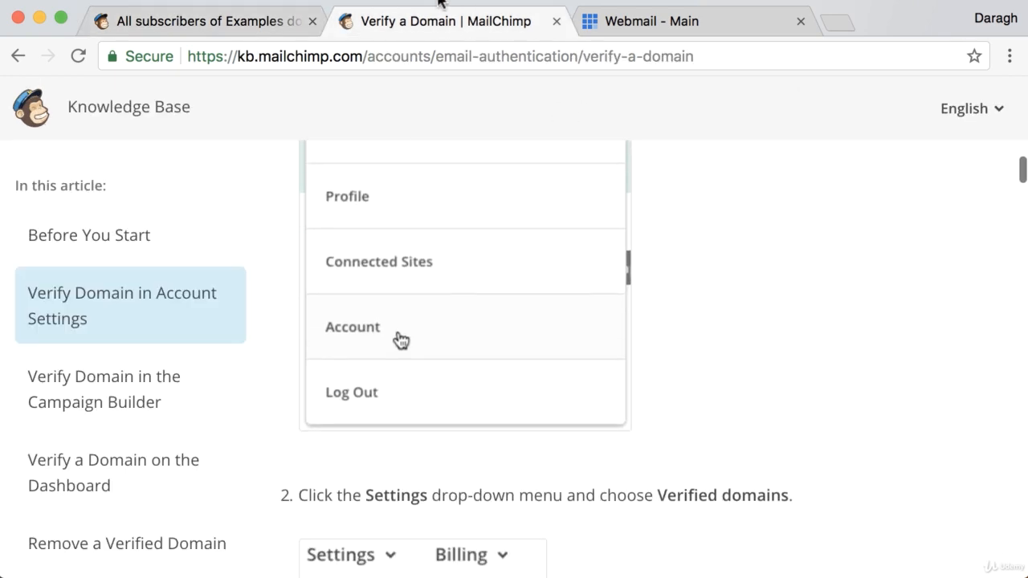
left_click(257, 24)
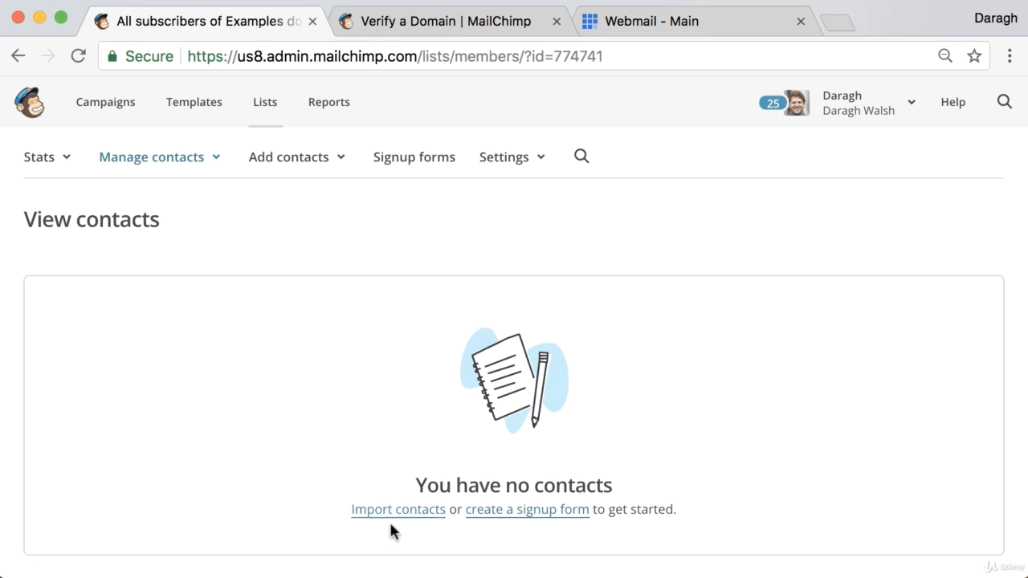